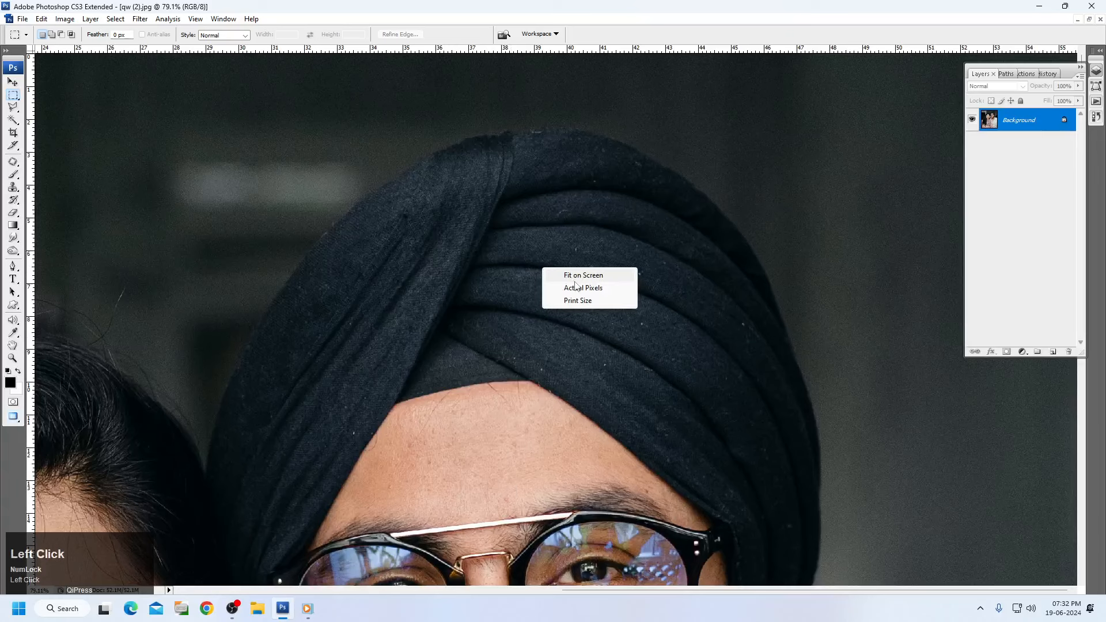
Duplicate the Background layer under the name 001
left_click(572, 274)
key("v")
right_click(553, 229)
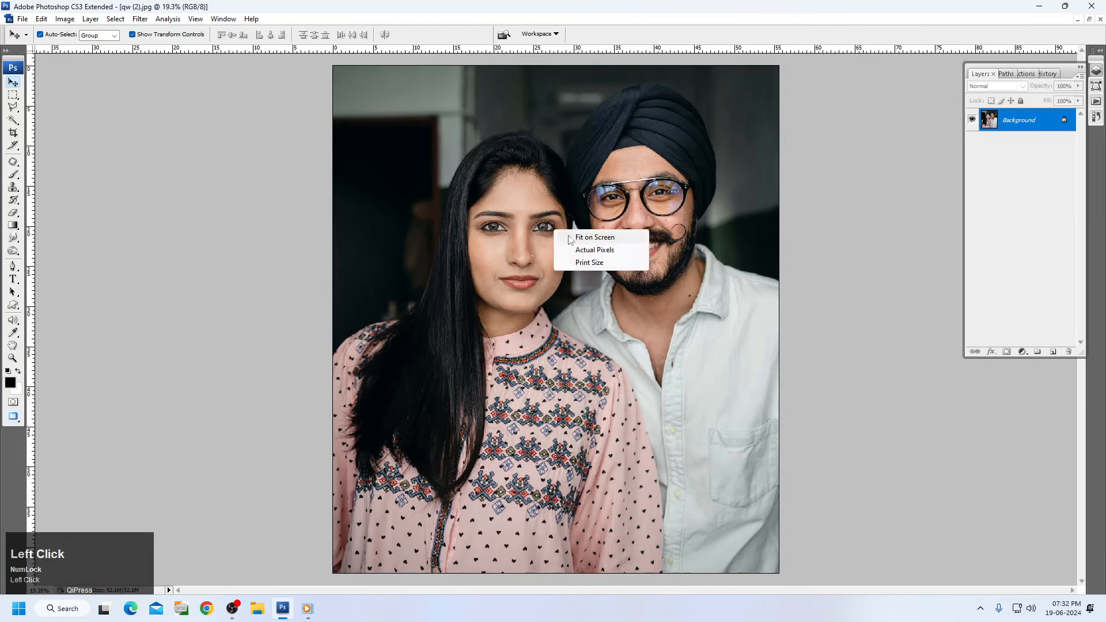
left_click(570, 237)
key("c")
key("v")
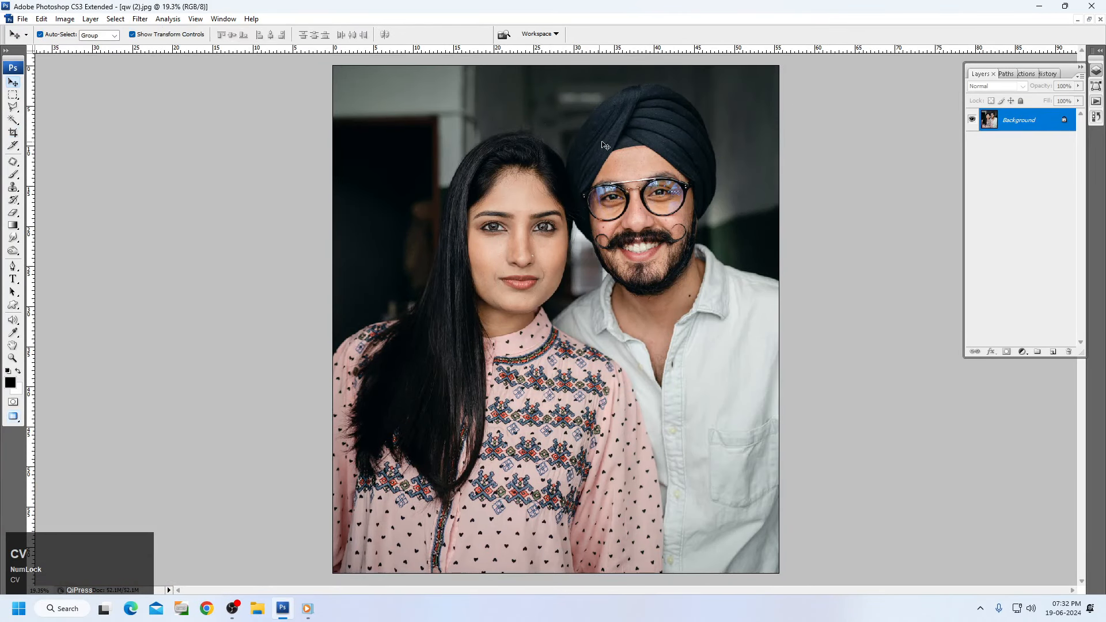
right_click(1003, 127)
left_click(1024, 143)
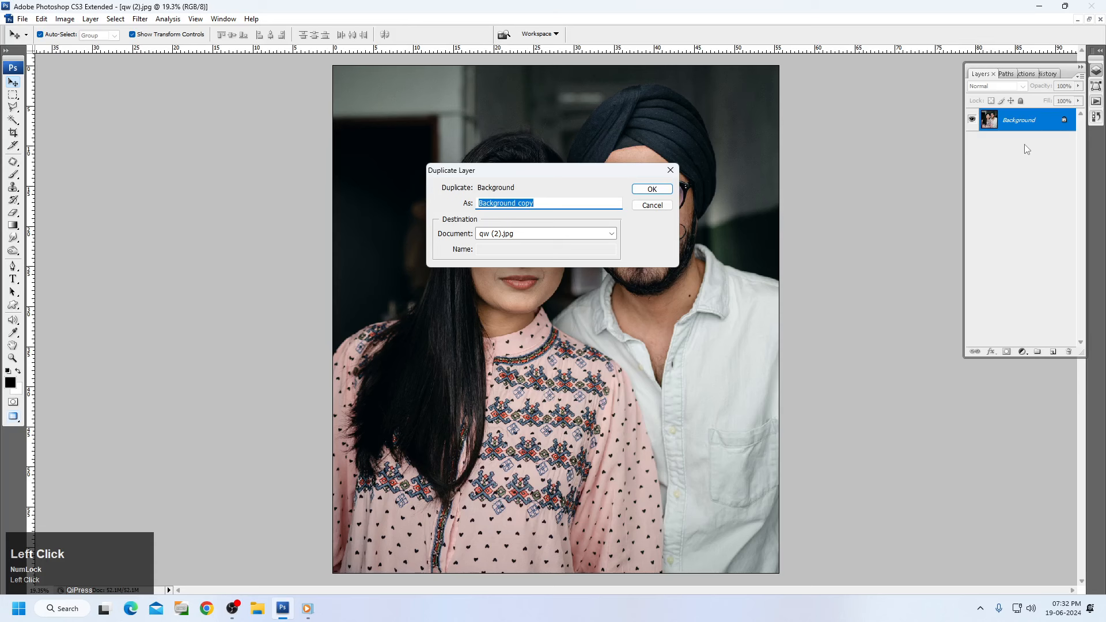
type("001")
key("Return")
Turn off the Move tool's transform controls and fit the whole photo on screen
key("ctrl+space")
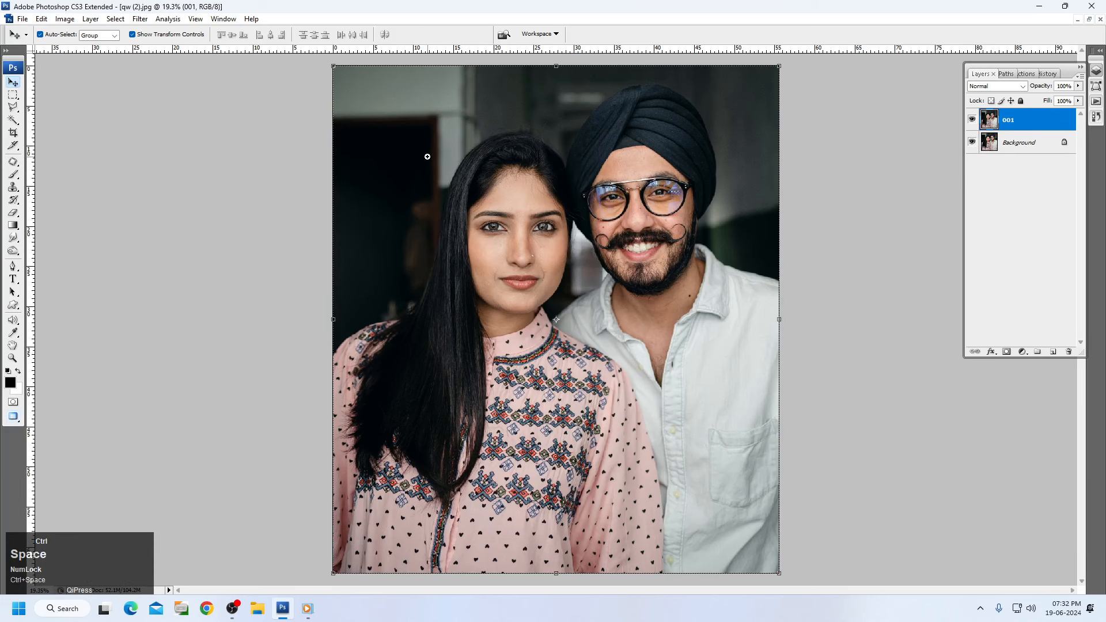
left_click_drag(427, 157, 803, 309)
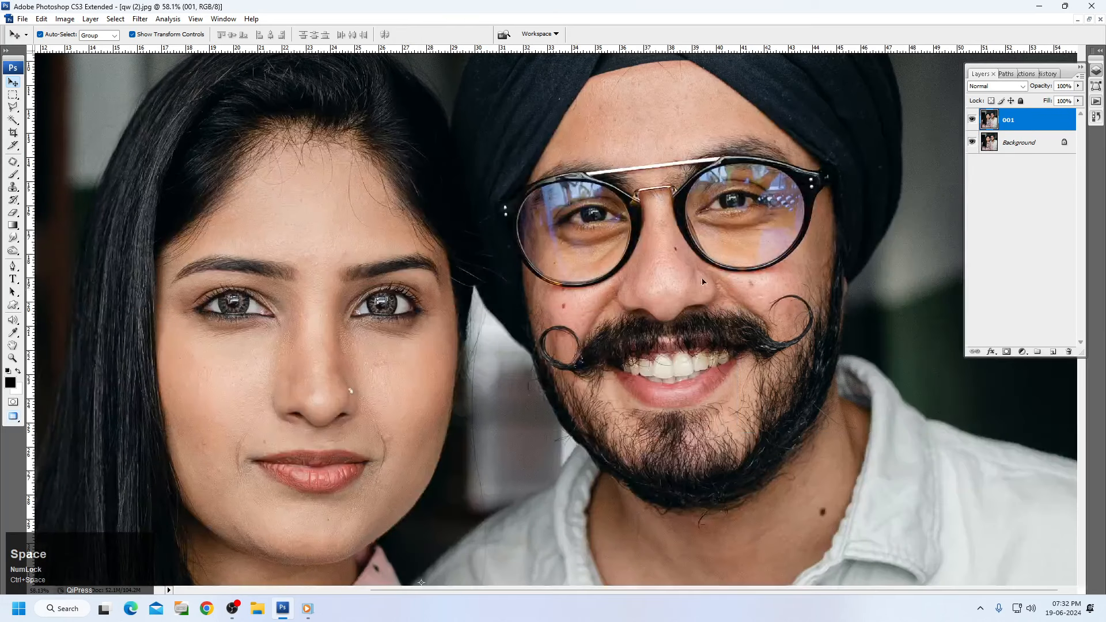
left_click(183, 32)
key("space")
right_click(334, 225)
left_click(358, 232)
right_click(592, 216)
left_click(616, 224)
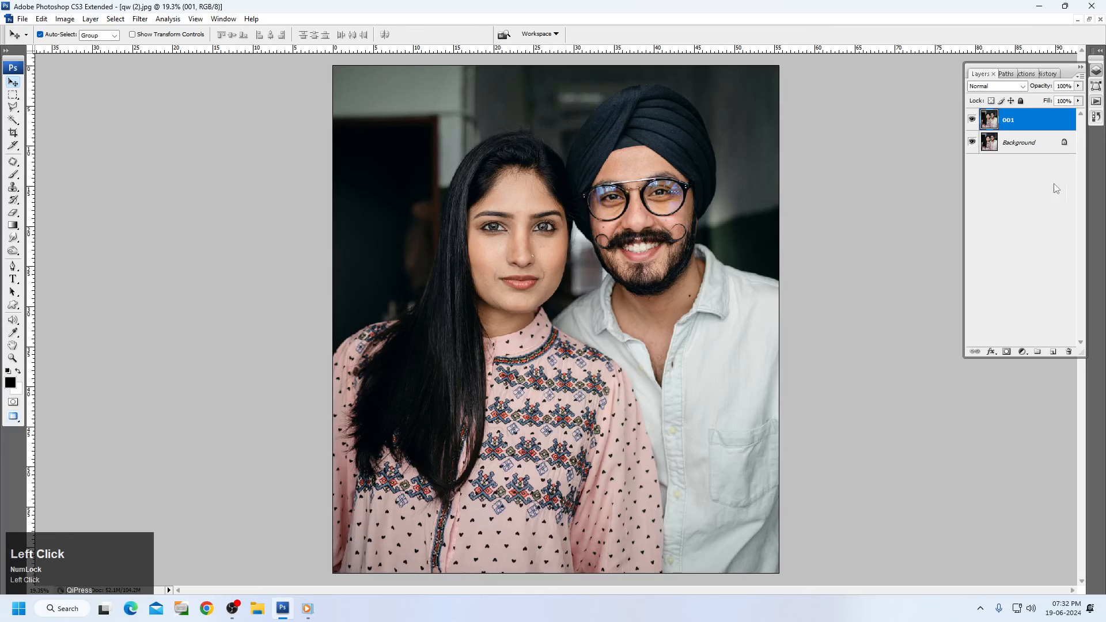
Heal the spots between the woman's eyebrows and on her central forehead on layer 001 with the Spot Healing Brush
left_click(471, 163, "ctrl")
left_click_drag(576, 385, 575, 359)
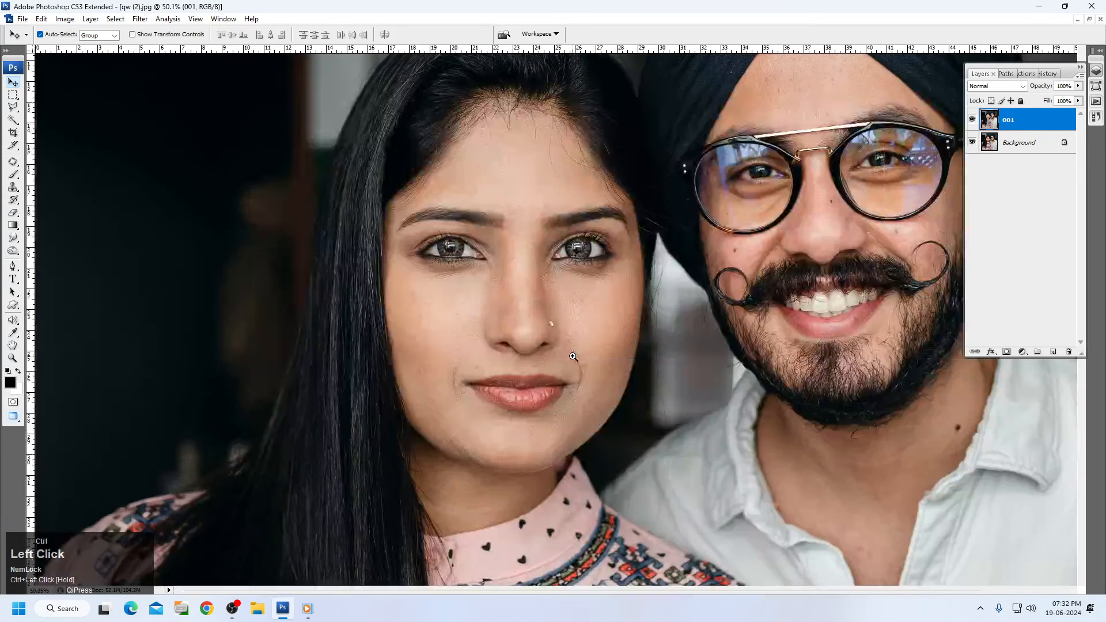
left_click_drag(265, 108, 699, 284)
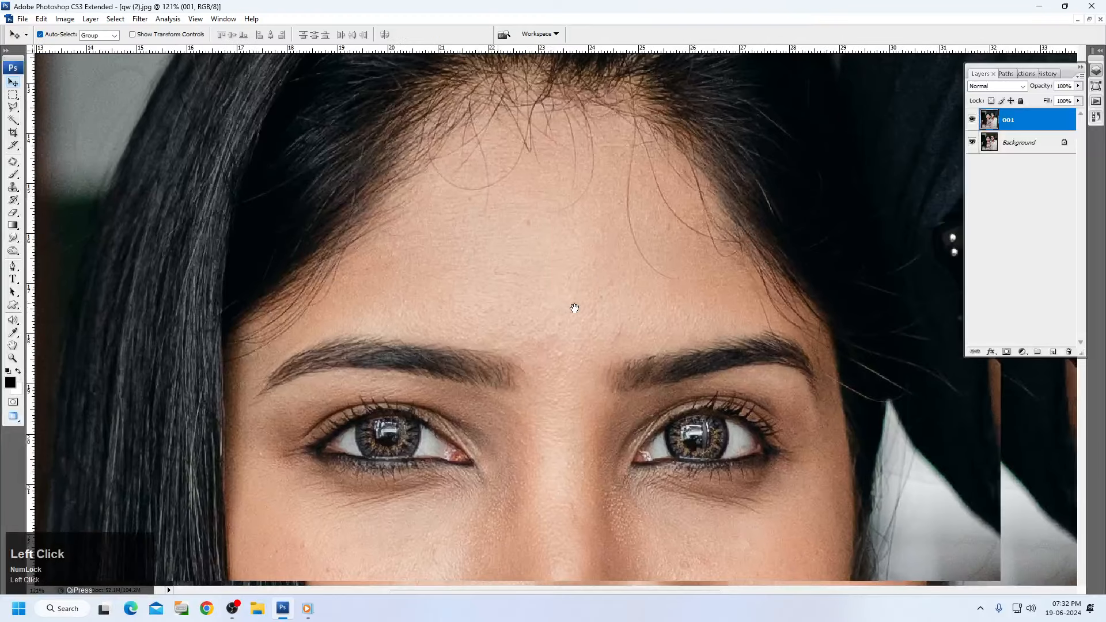
left_click_drag(120, 102, 813, 326)
right_click(19, 166)
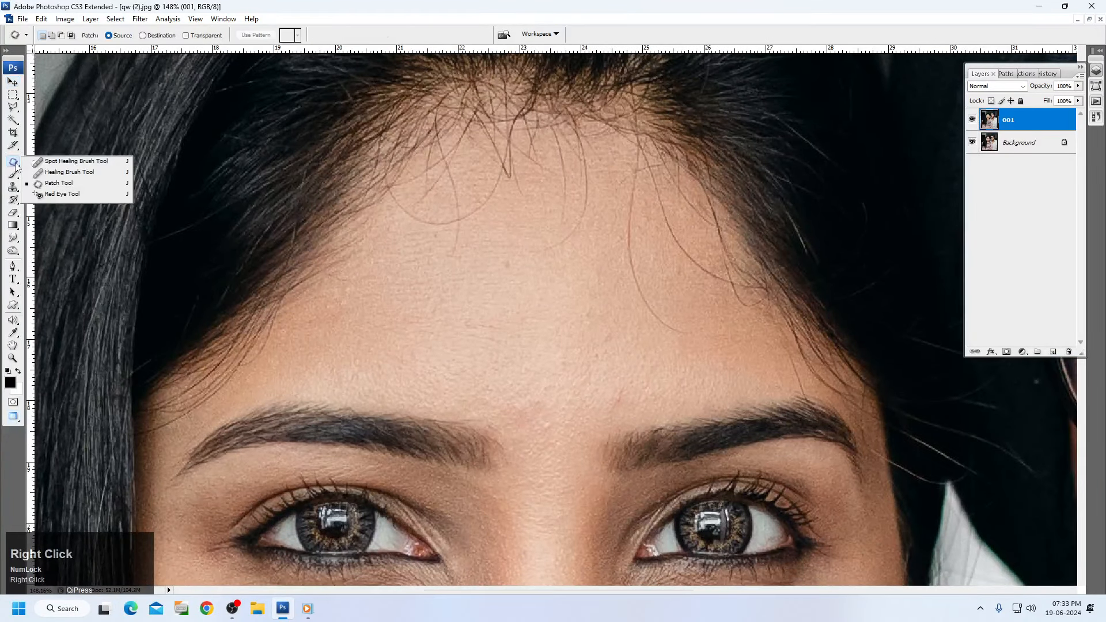
left_click(58, 163)
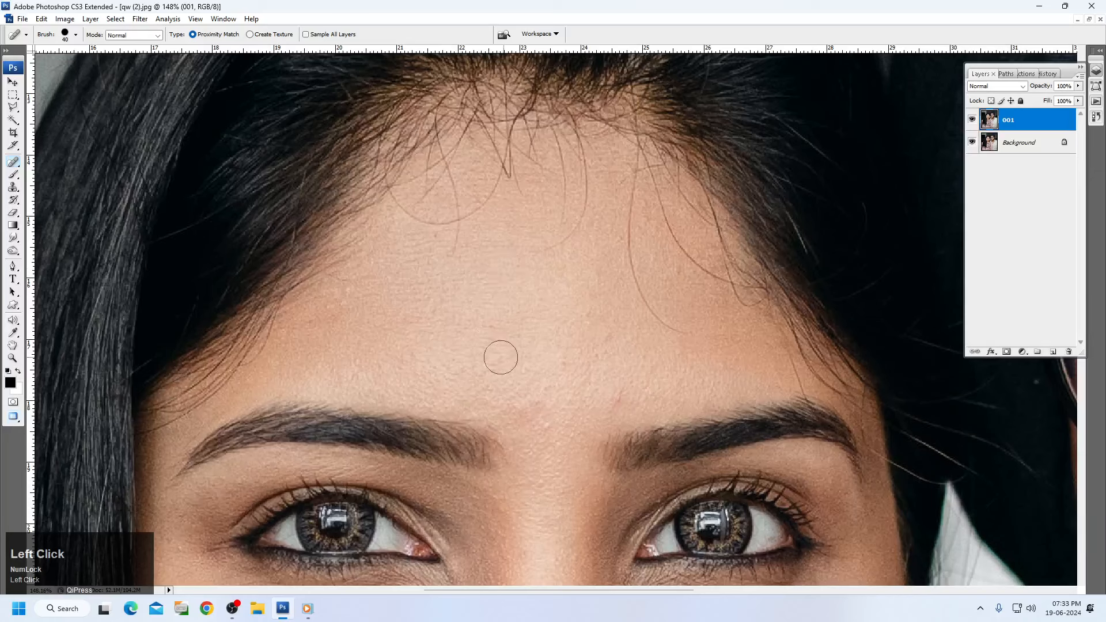
left_click(541, 406)
left_click(621, 403)
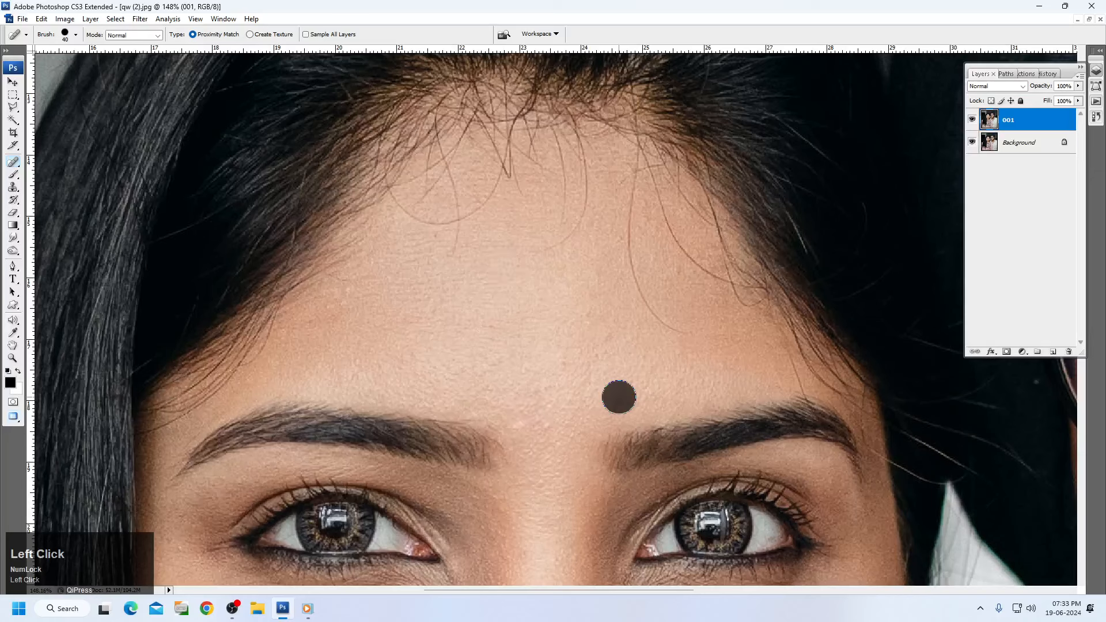
left_click(592, 353)
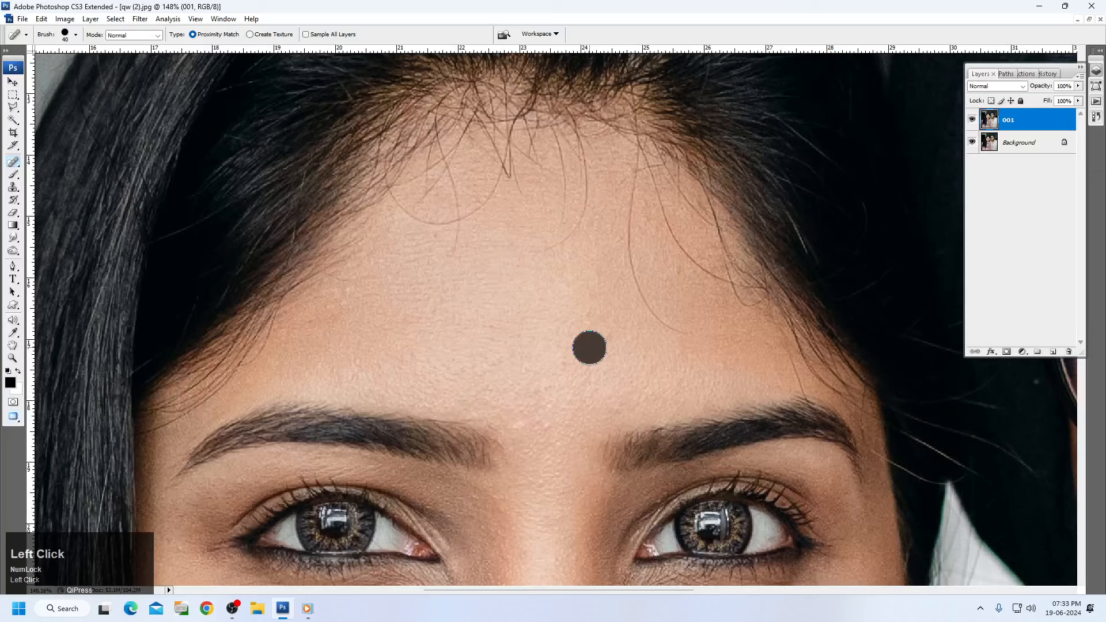
left_click(543, 422)
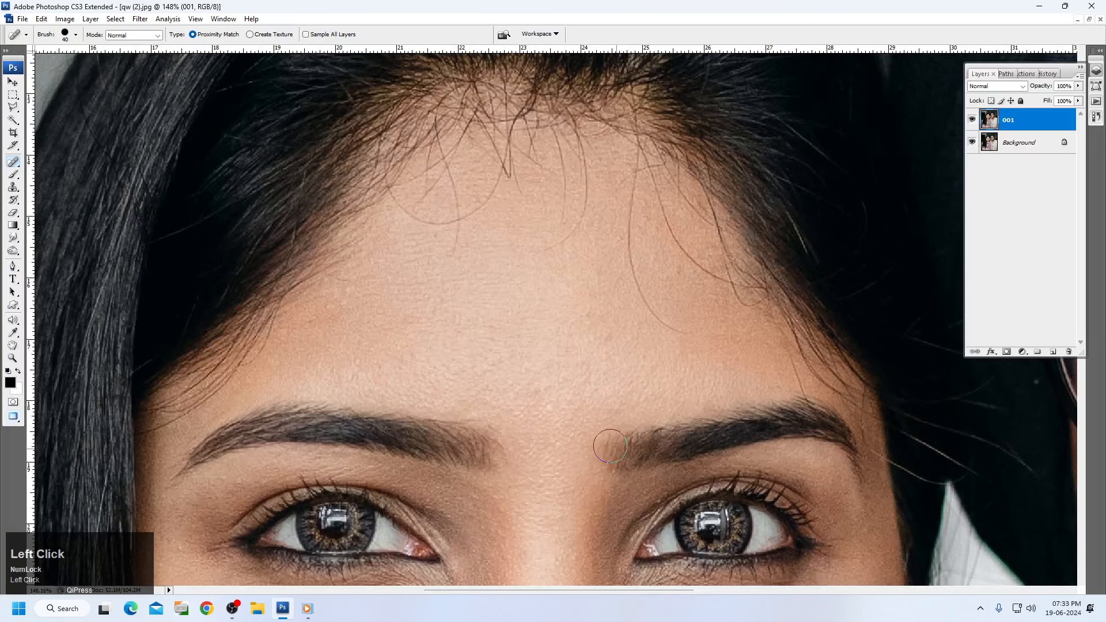
Heal the remaining spots across the woman's forehead above both eyebrows with the Spot Healing Brush
key("space")
left_click(676, 371)
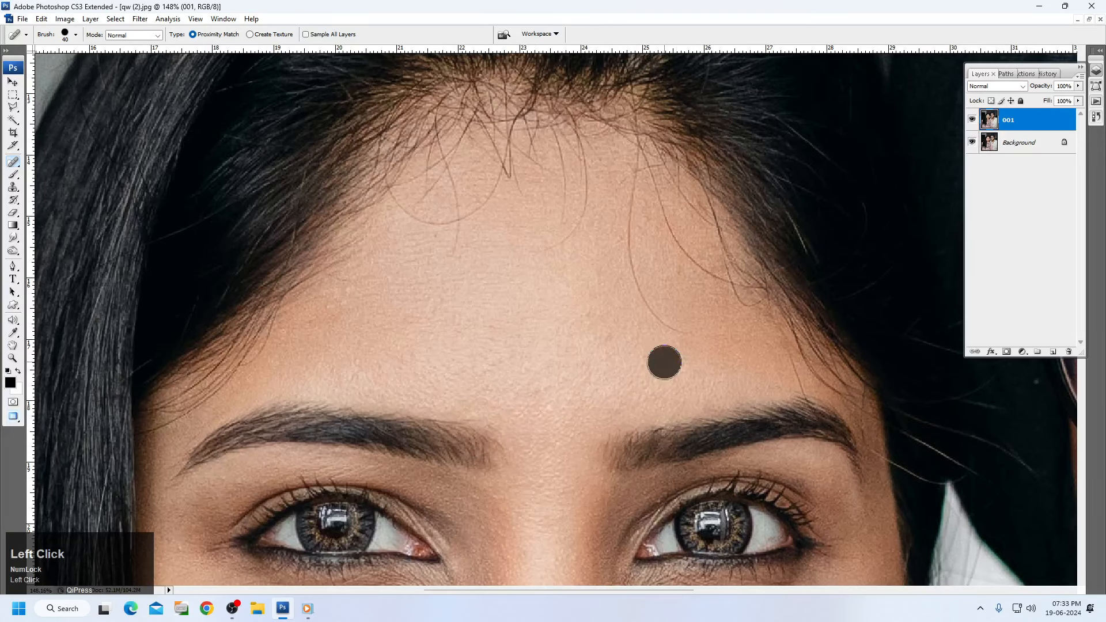
key("space")
left_click_drag(610, 380, 607, 374)
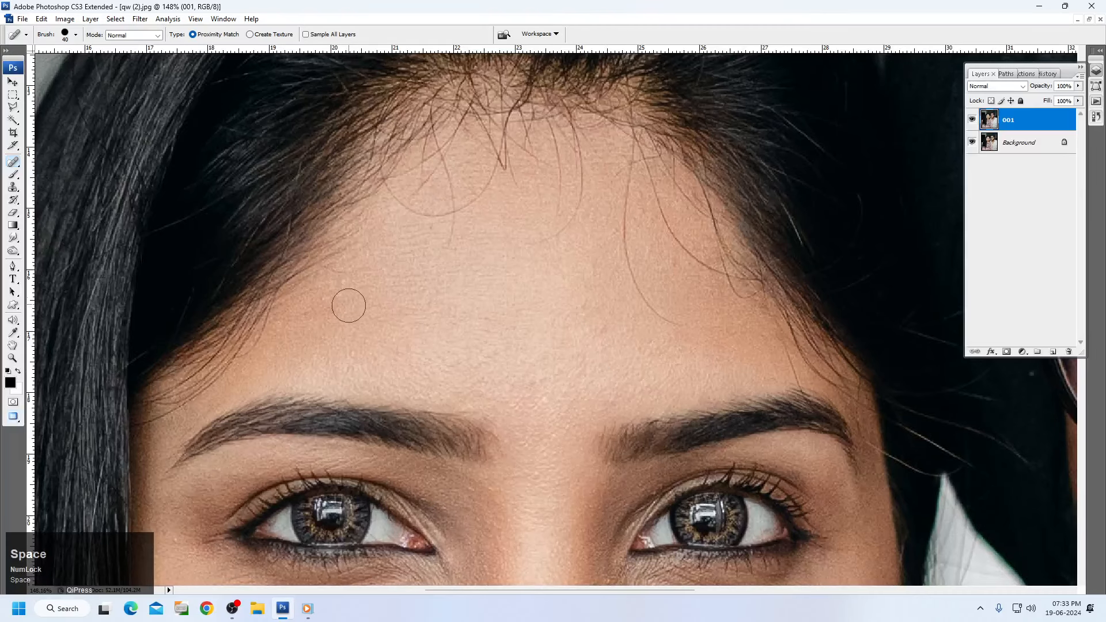
left_click(348, 291)
key("ctrl+z")
left_click(333, 313)
left_click(481, 369)
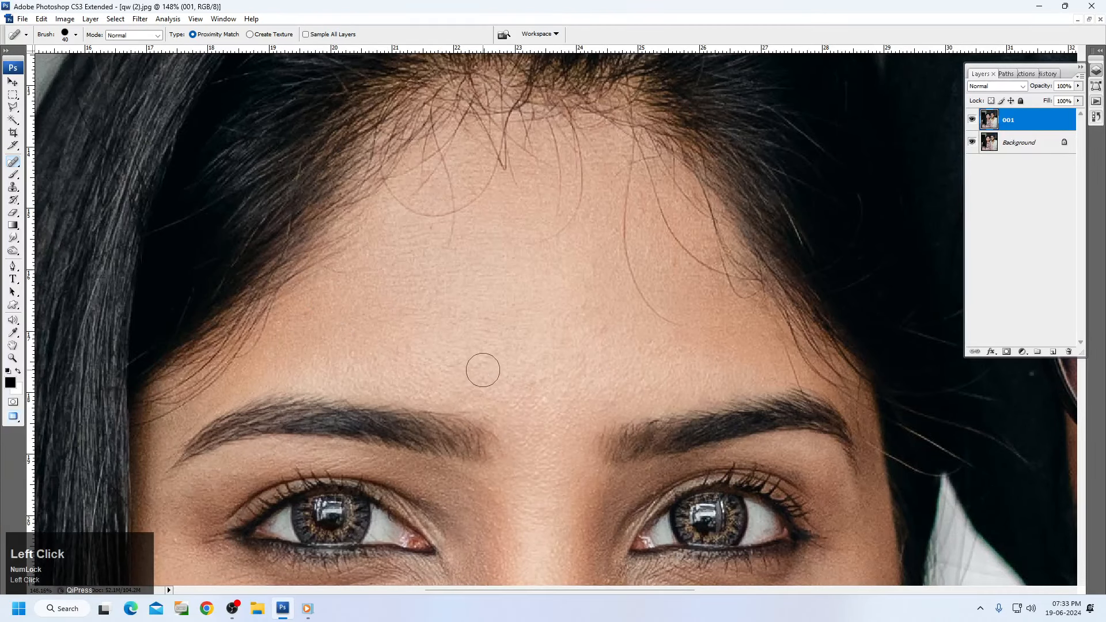
Heal the spots on the woman's nose bridge and the cheek on her nose-stud side
key("space")
left_click_drag(496, 386, 490, 184)
left_click(544, 385)
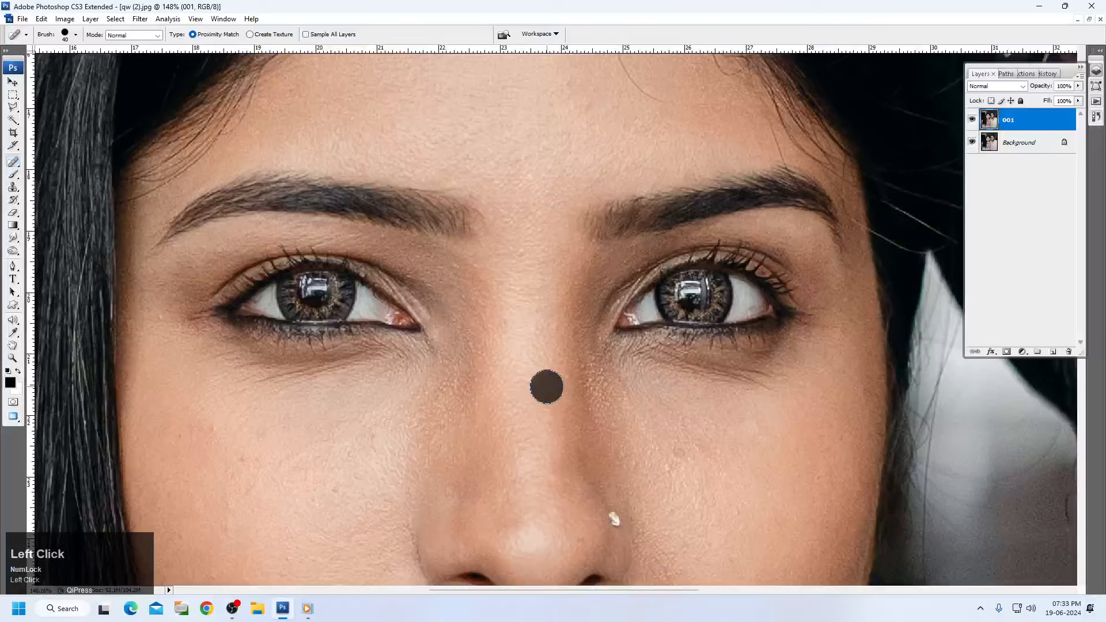
left_click(704, 451)
key("space")
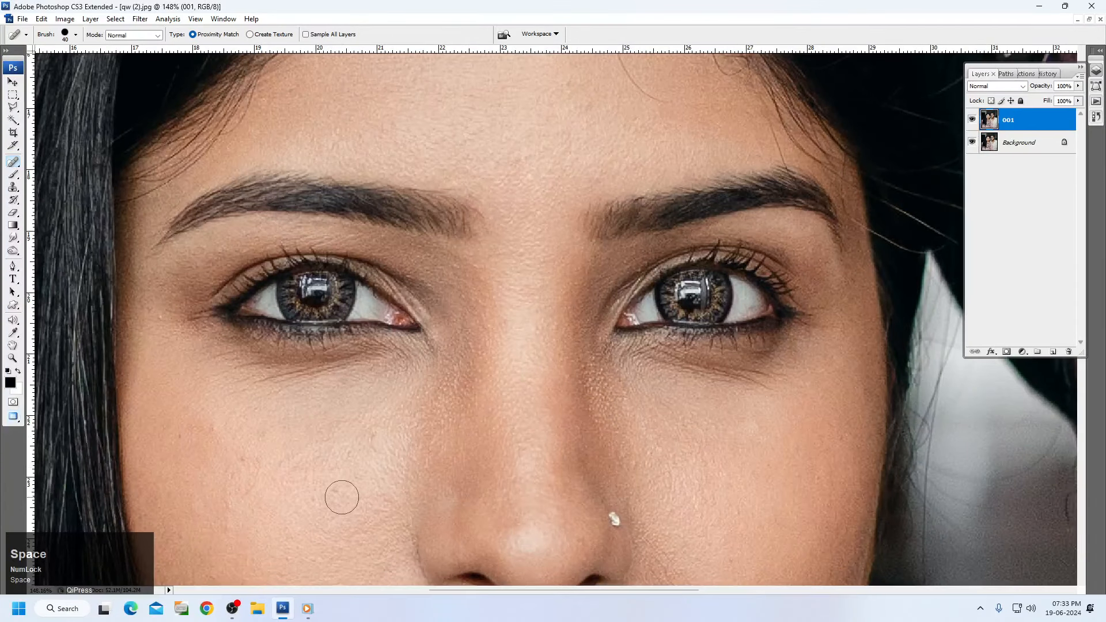
Heal the spots on the woman's cheek beside her long hair and above her lip, and try healing the smile line
left_click(336, 496)
left_click(248, 465)
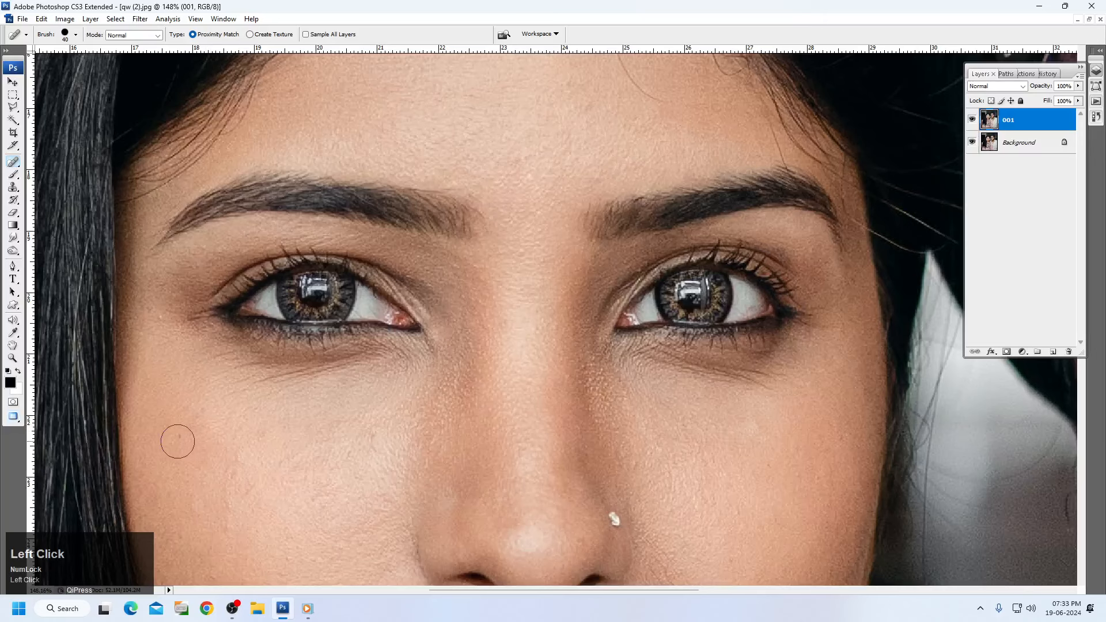
left_click(174, 442)
key("space")
left_click(161, 319)
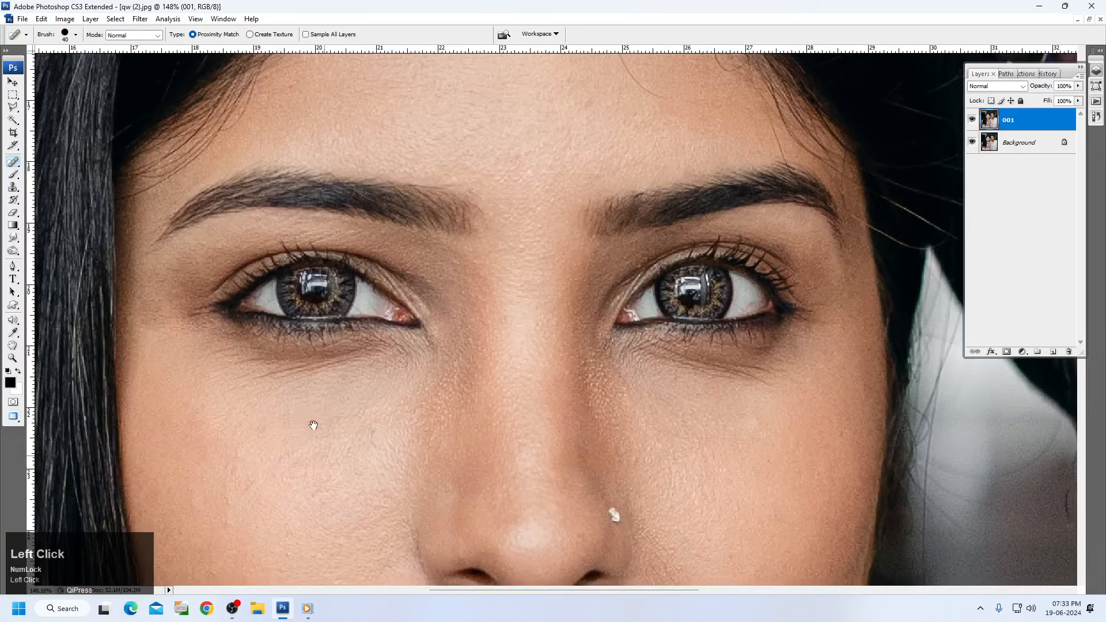
key("space")
left_click_drag(323, 461, 288, 293)
left_click_drag(199, 283, 199, 307)
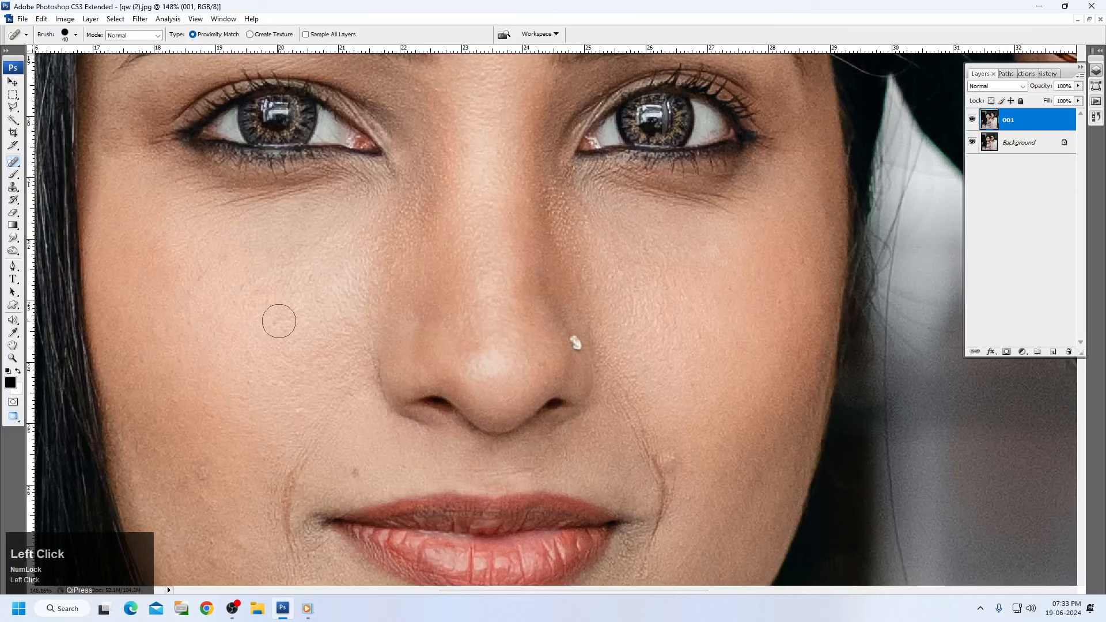
mouse_move(306, 458)
left_mouse_down()
mouse_move(286, 514)
mouse_move(296, 563)
mouse_move(303, 553)
left_mouse_up()
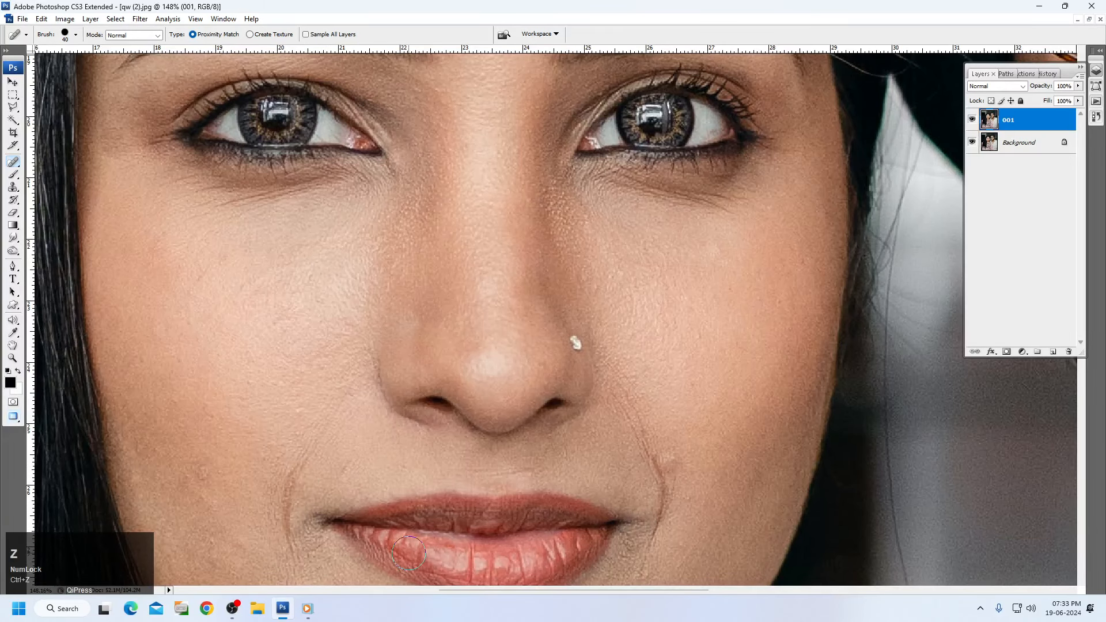
Heal the spots on the woman's nose-stud-side cheek, under that eye and on her chin
key("space")
left_click_drag(595, 448, 587, 367)
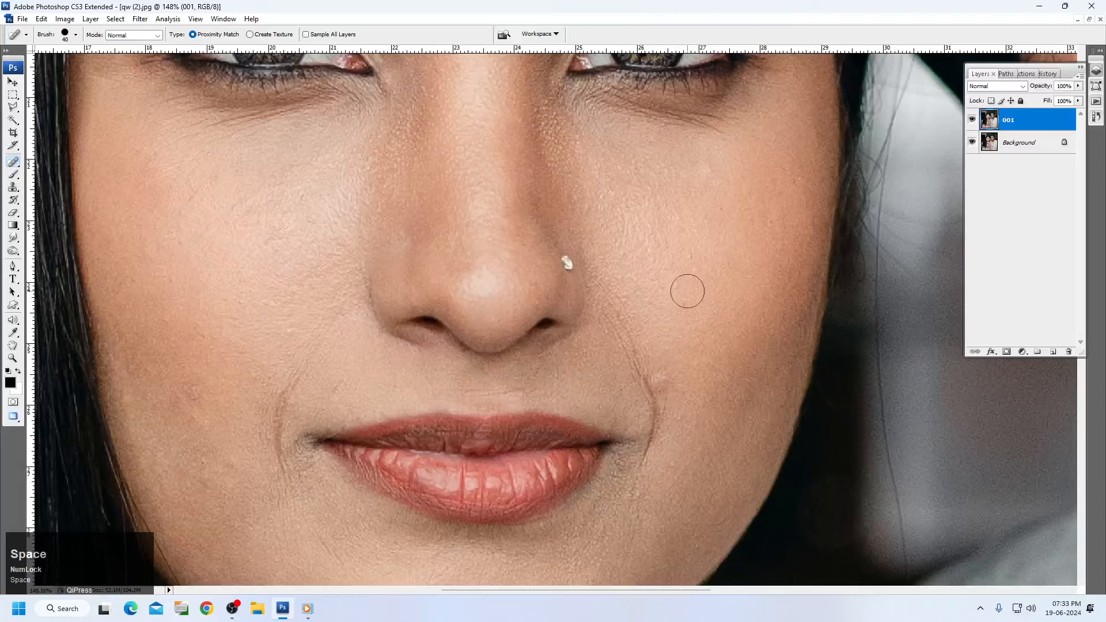
left_click(680, 301)
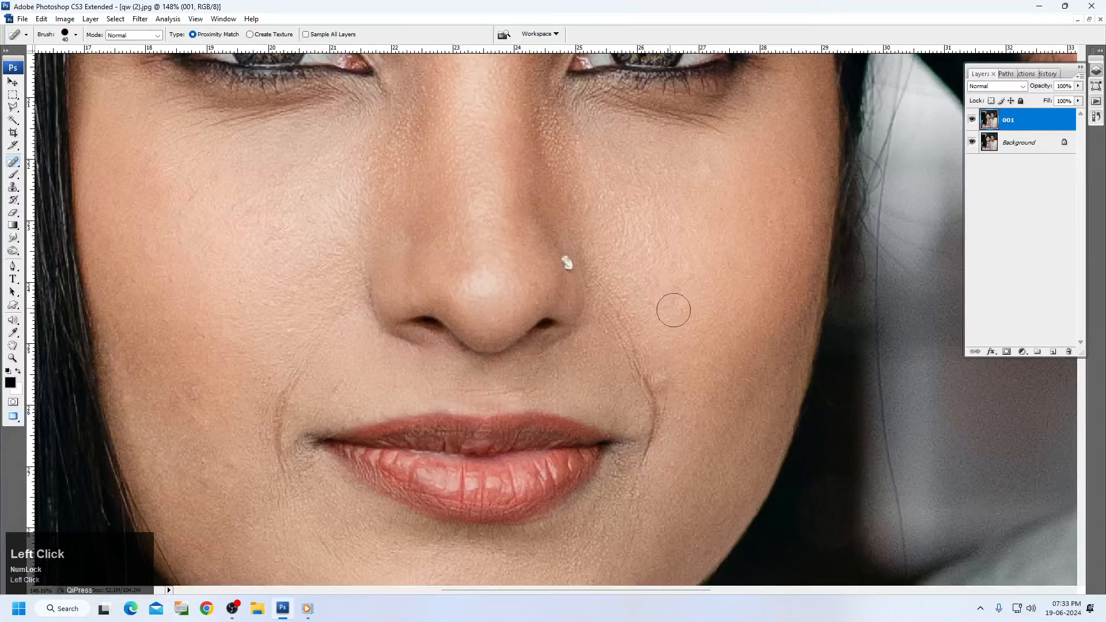
key("space")
left_click(706, 161)
key("space")
left_click_drag(673, 267, 679, 26)
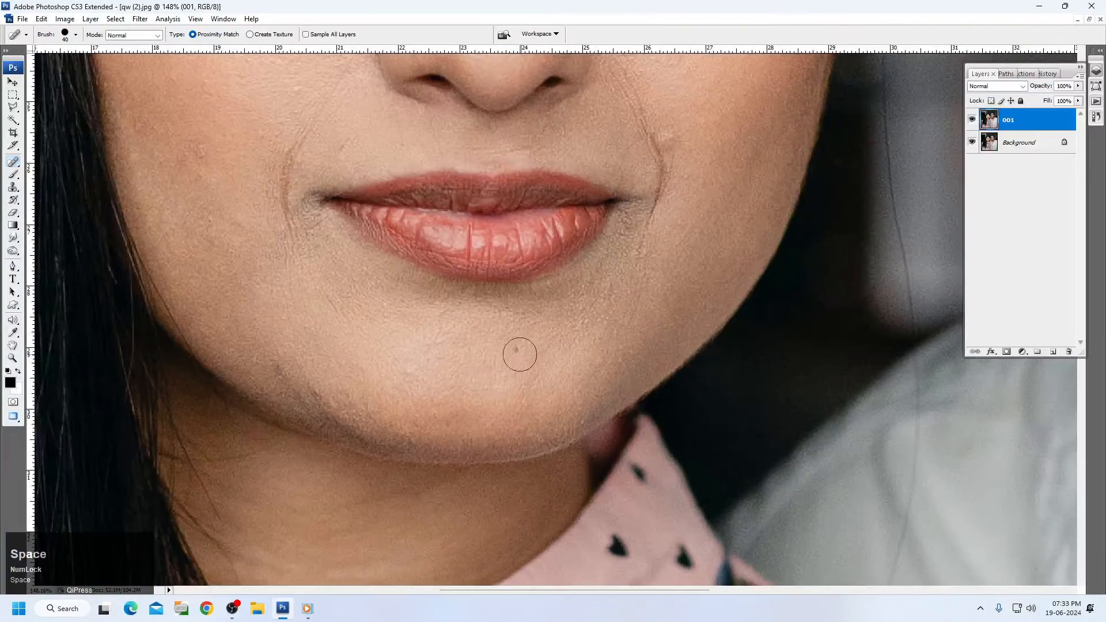
left_click(365, 372)
left_click(272, 371)
left_click(318, 386)
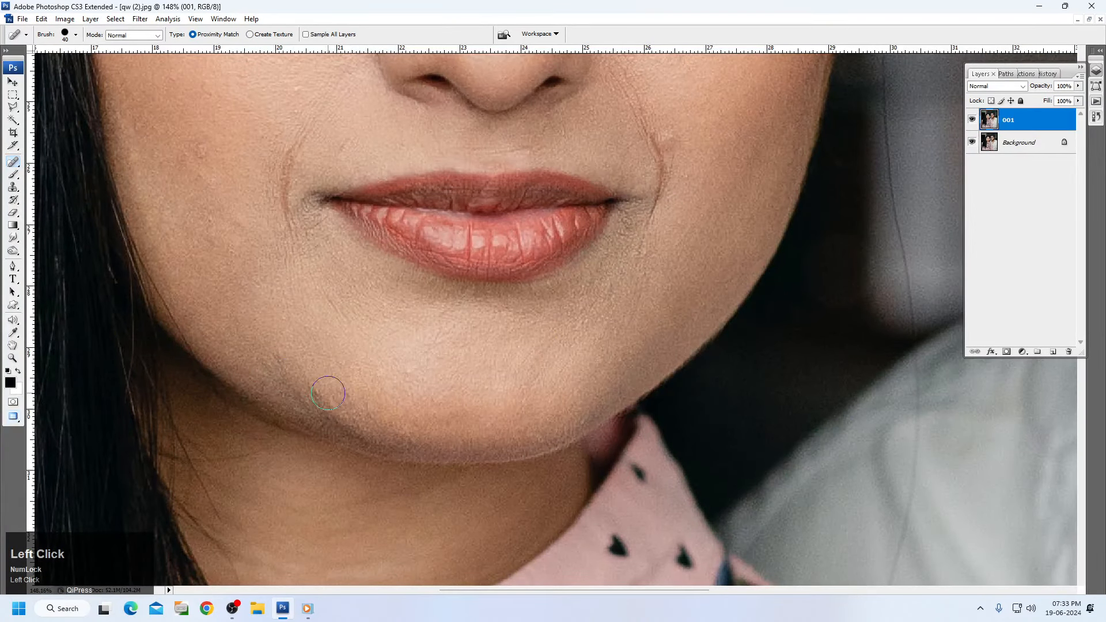
left_click(328, 393)
left_click(293, 371)
left_click(273, 368)
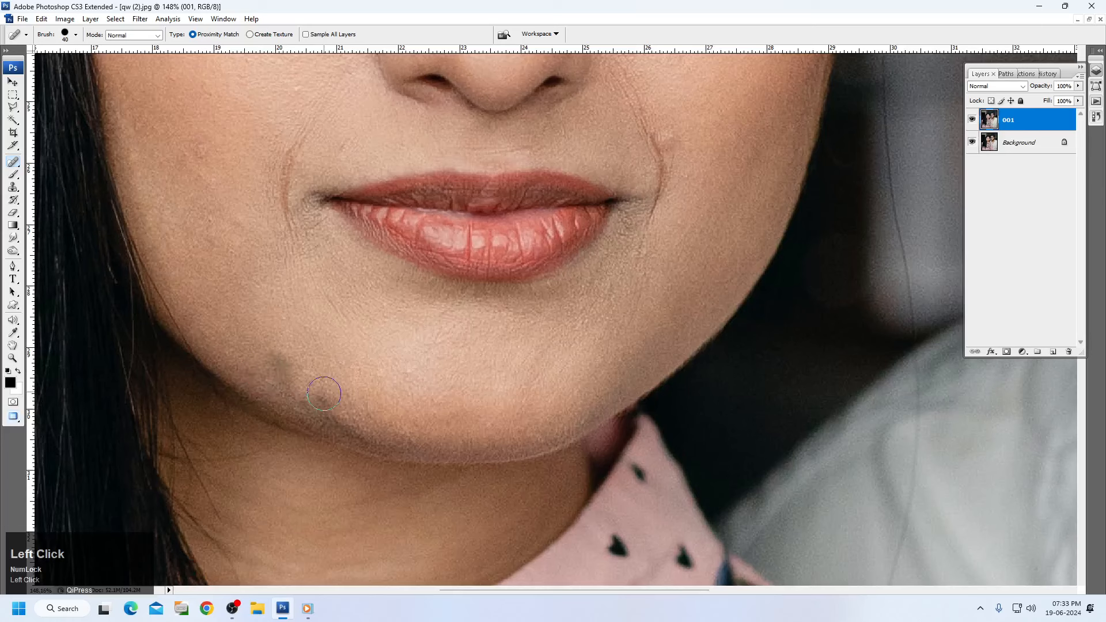
key("ctrl+z")
key("ctrl+alt+z")
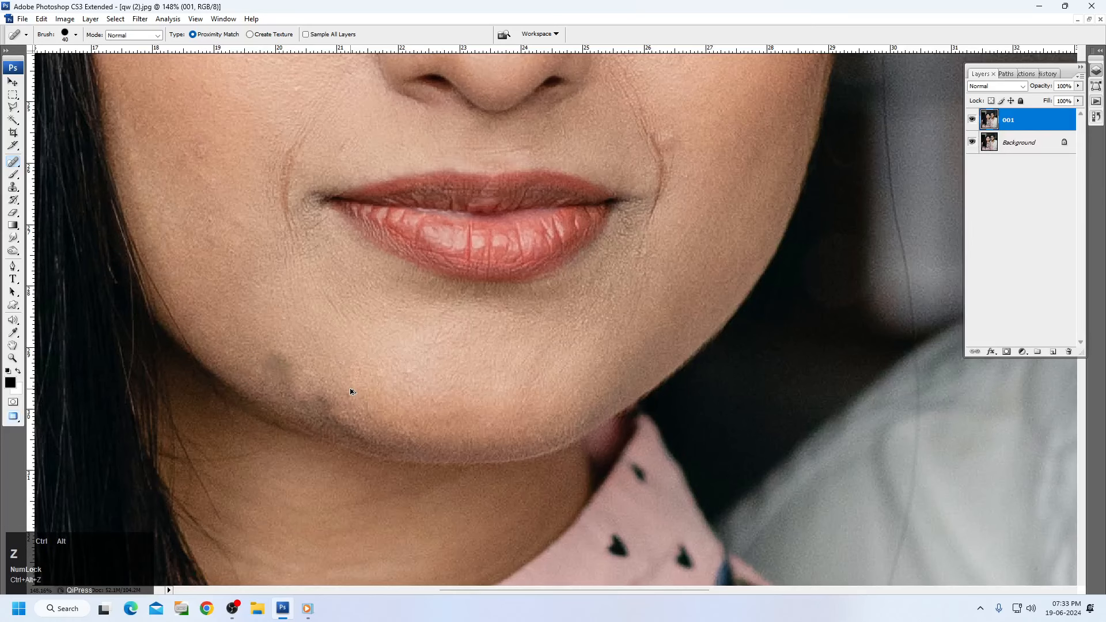
key("ctrl+alt+z")
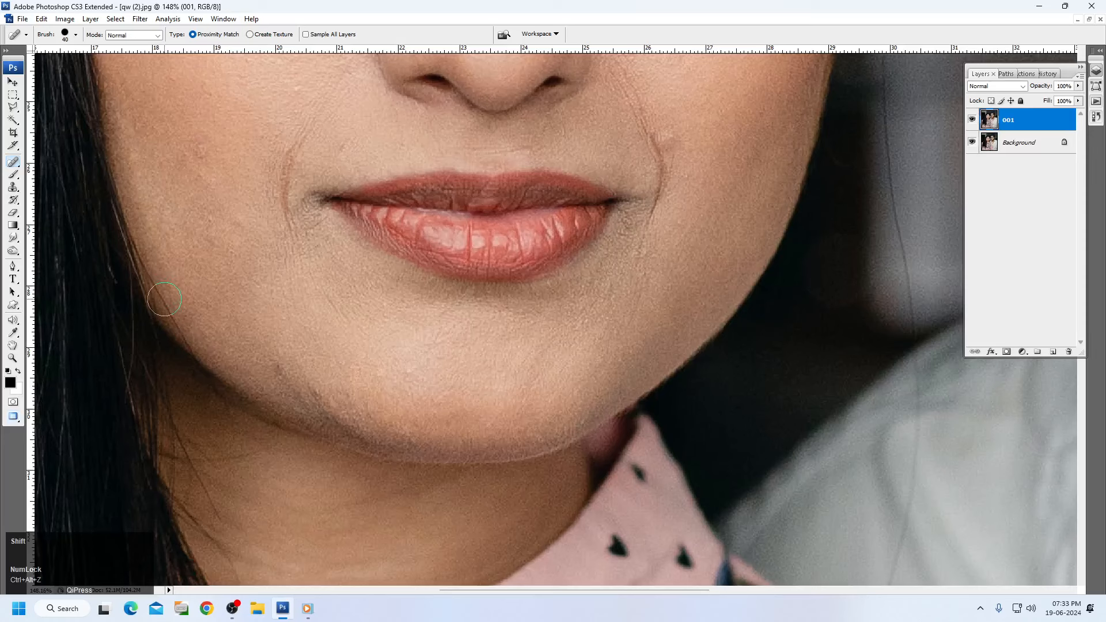
Replace the dark patch on the woman's hair-side jaw and uneven skin around her mouth with clean skin using the Patch tool
key("shift+j")
key("shift+j")
mouse_move(275, 367)
left_mouse_down()
mouse_move(296, 403)
mouse_move(320, 408)
mouse_move(335, 408)
mouse_move(324, 379)
mouse_move(282, 346)
mouse_move(349, 351)
left_mouse_up()
left_click(384, 357)
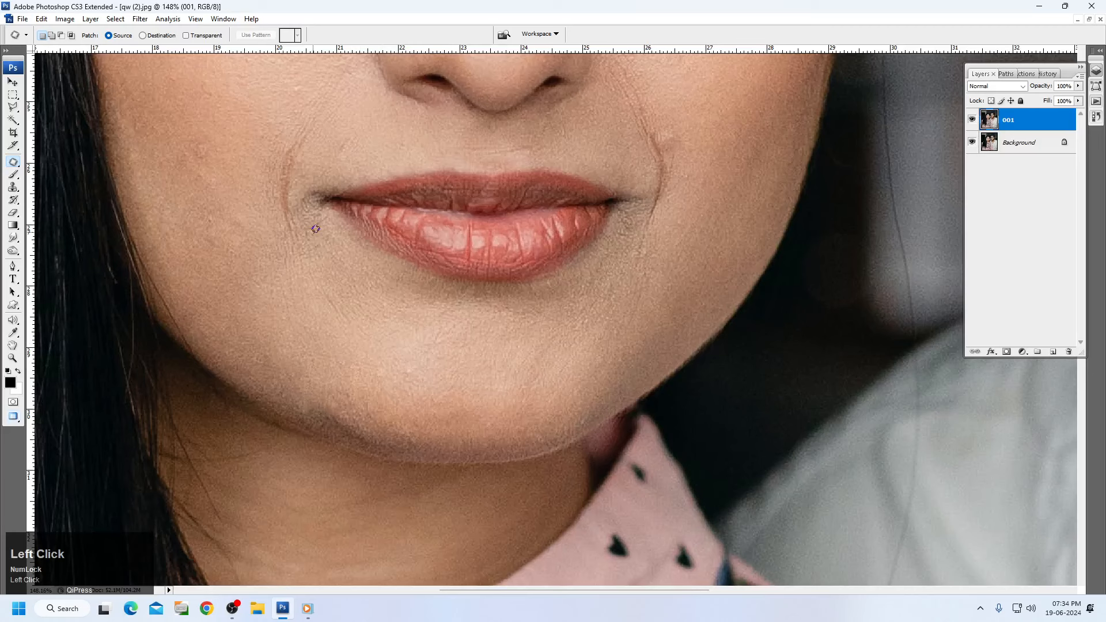
mouse_move(335, 282)
left_mouse_down()
mouse_move(357, 327)
mouse_move(319, 287)
mouse_move(331, 337)
left_mouse_up()
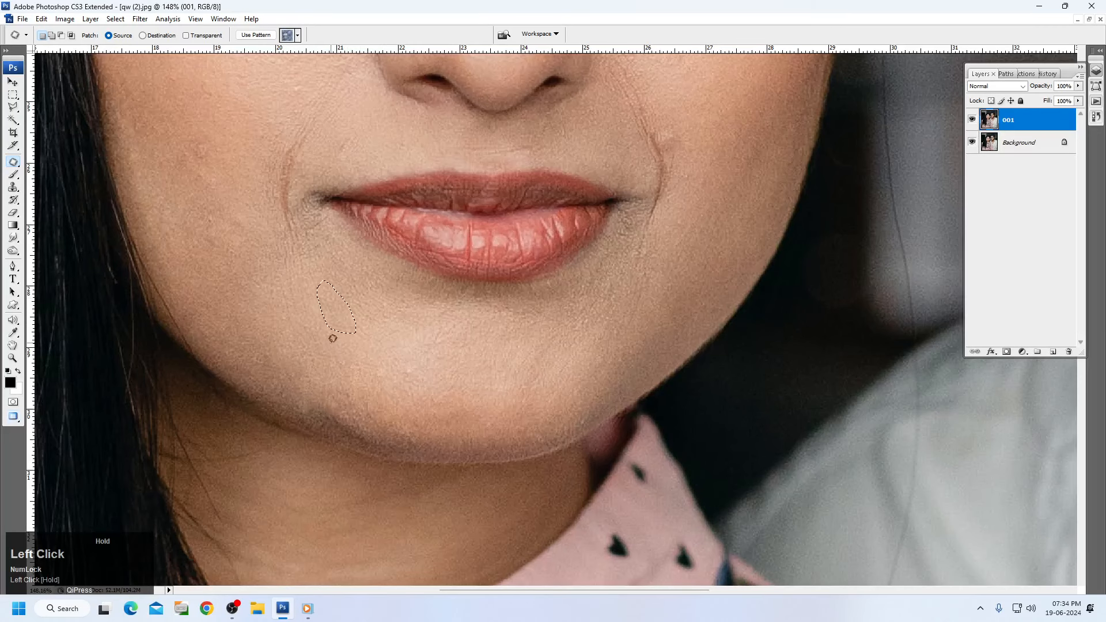
left_click(331, 338)
scroll(306, 255, "up", 2)
mouse_move(362, 191)
left_mouse_down()
mouse_move(355, 151)
mouse_move(372, 195)
left_mouse_up()
left_click(370, 175)
key("space")
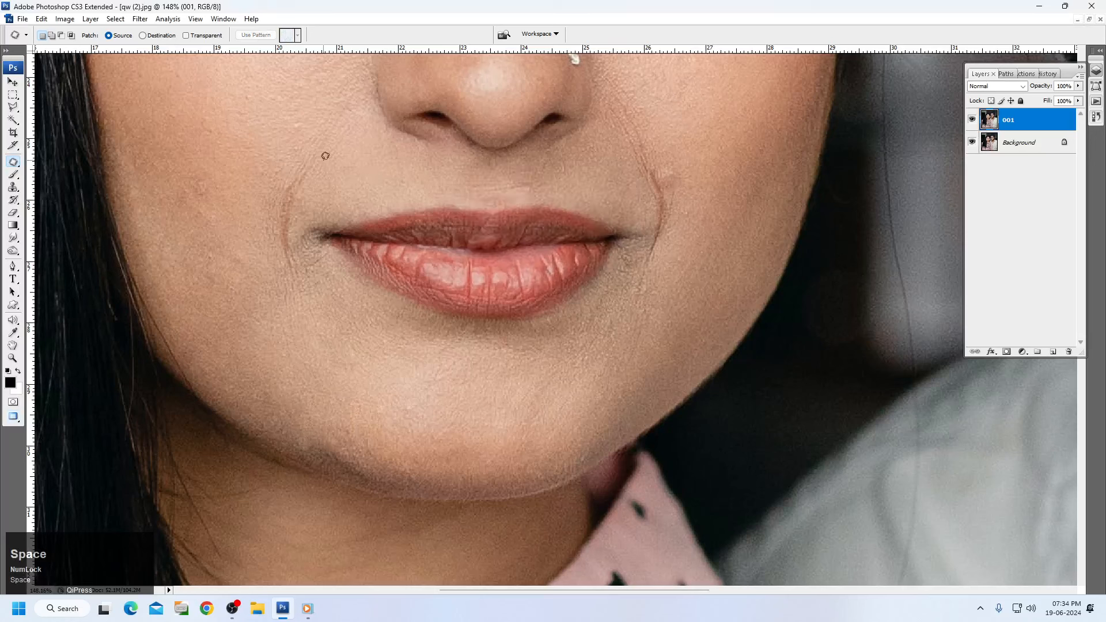
Select the smile line on the woman's hair side, feather the selection and patch it with smooth cheek skin
mouse_move(322, 161)
left_mouse_down()
mouse_move(300, 202)
mouse_move(303, 263)
left_mouse_up()
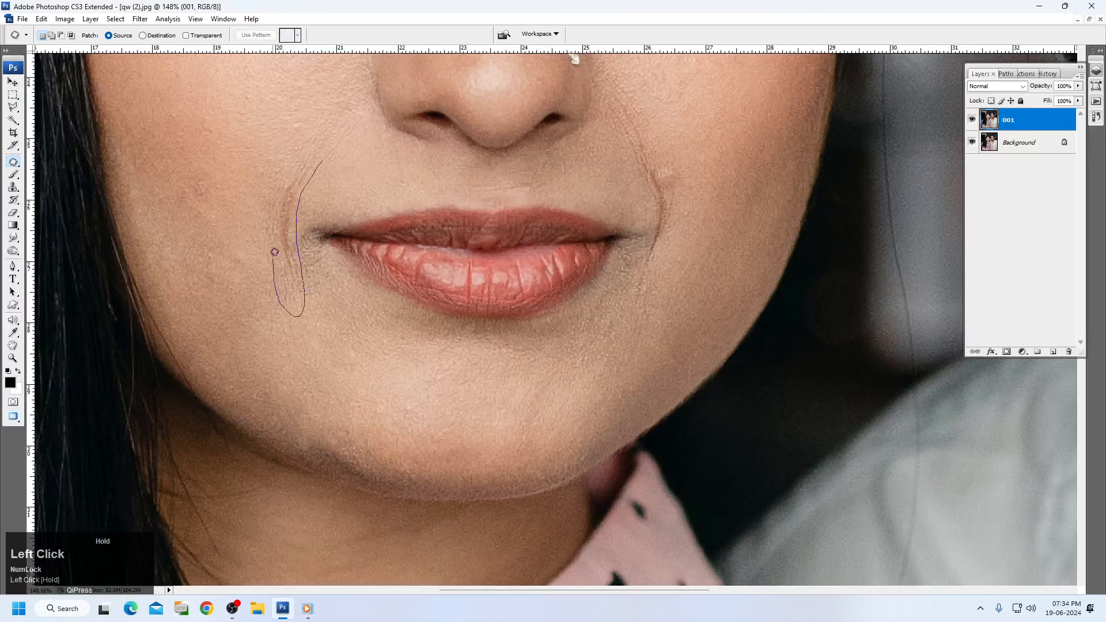
left_click_drag(320, 118, 332, 142)
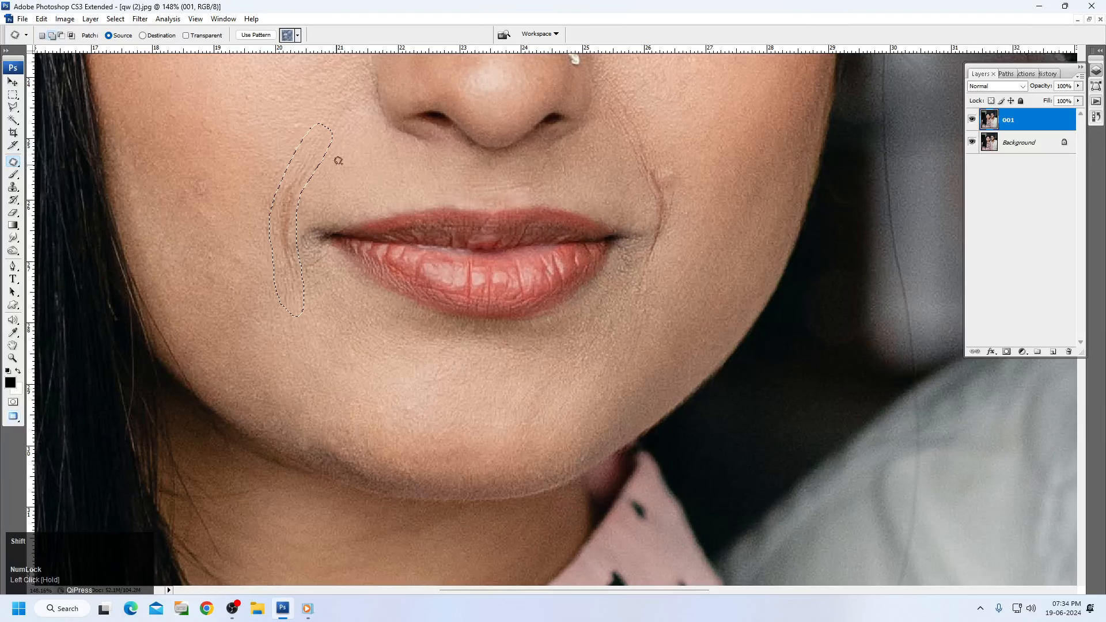
key("shift+F6")
type("5")
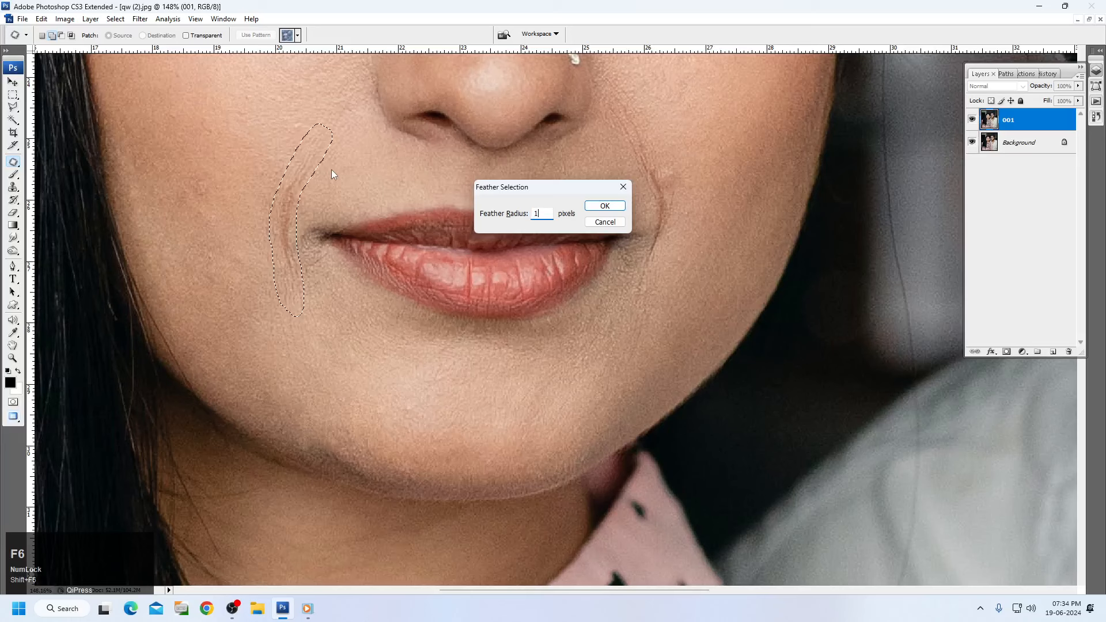
key("Return")
left_click_drag(309, 203, 252, 197)
left_click(371, 184)
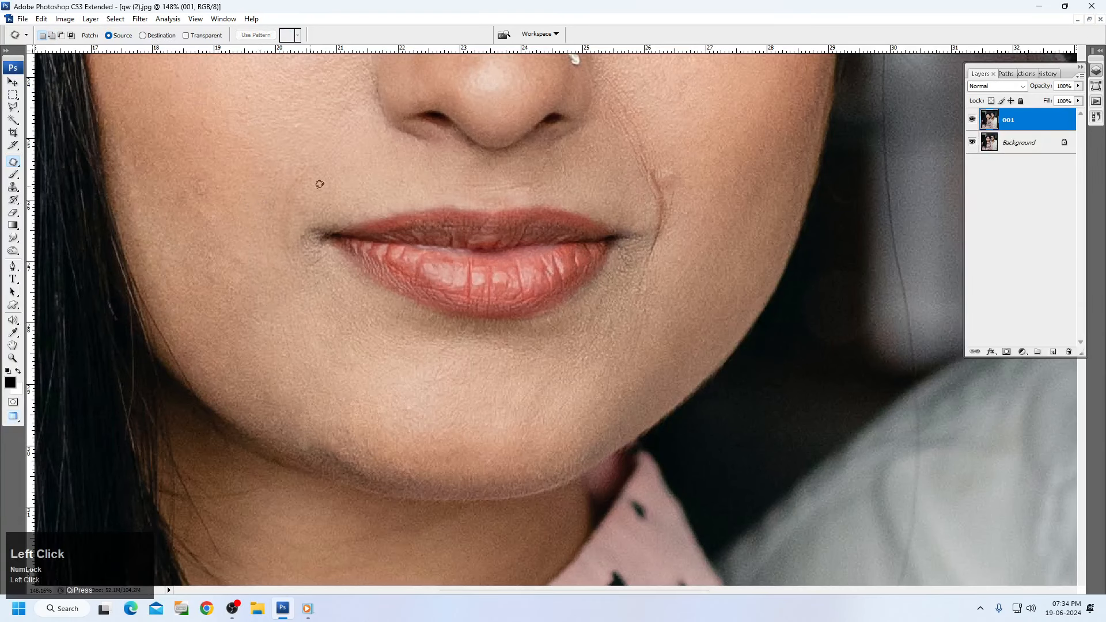
Outline the remaining hair-side smile line, feather the selection by 2 pixels and patch it with clean cheek skin
mouse_move(320, 184)
left_mouse_down()
mouse_move(290, 235)
mouse_move(295, 278)
mouse_move(284, 214)
mouse_move(310, 149)
left_mouse_up()
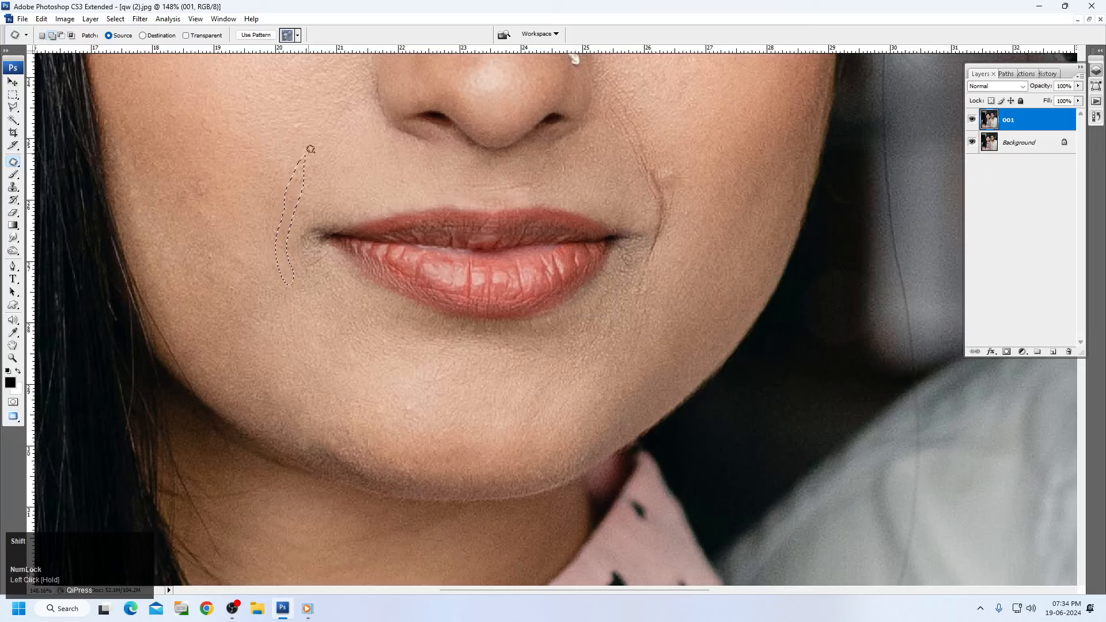
key("shift+F6")
key("Return")
key("space")
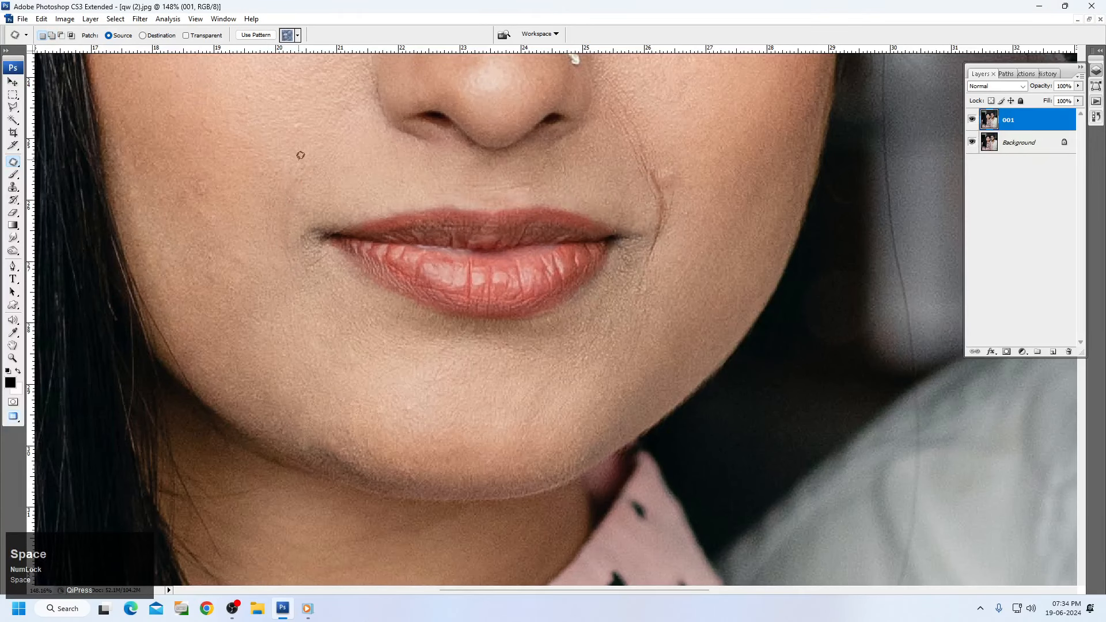
key("ctrl+alt+z")
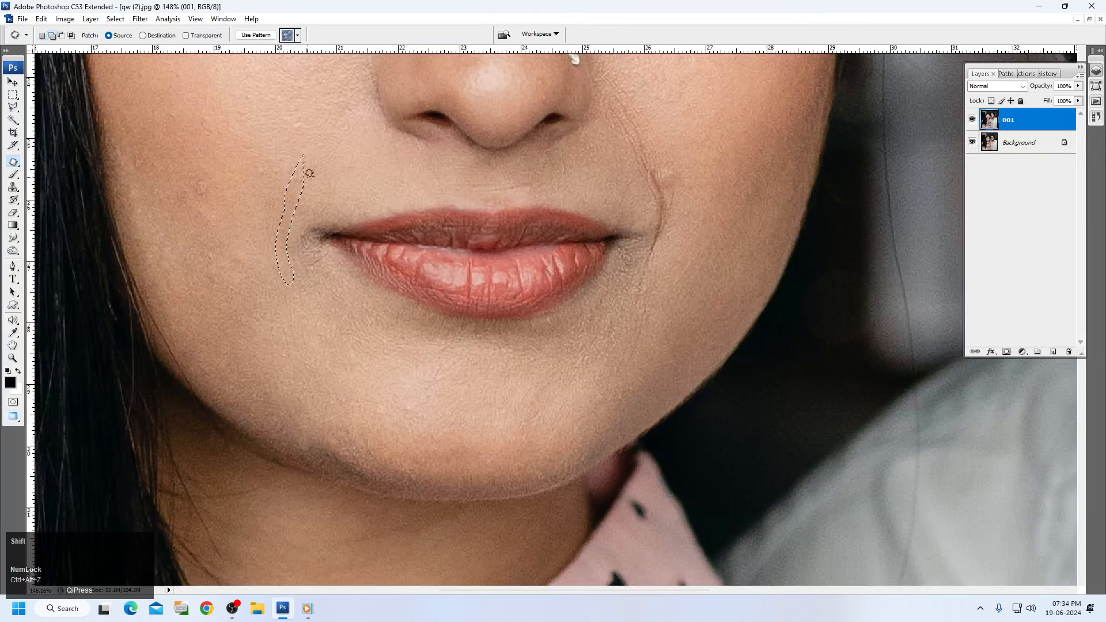
key("shift+F6")
type("2")
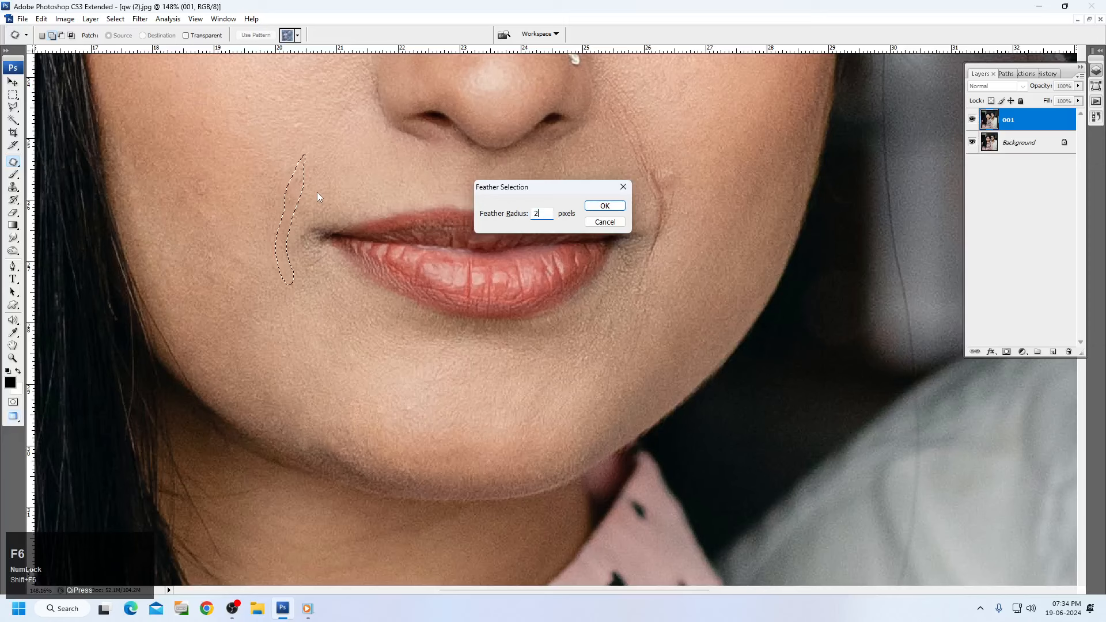
key("Return")
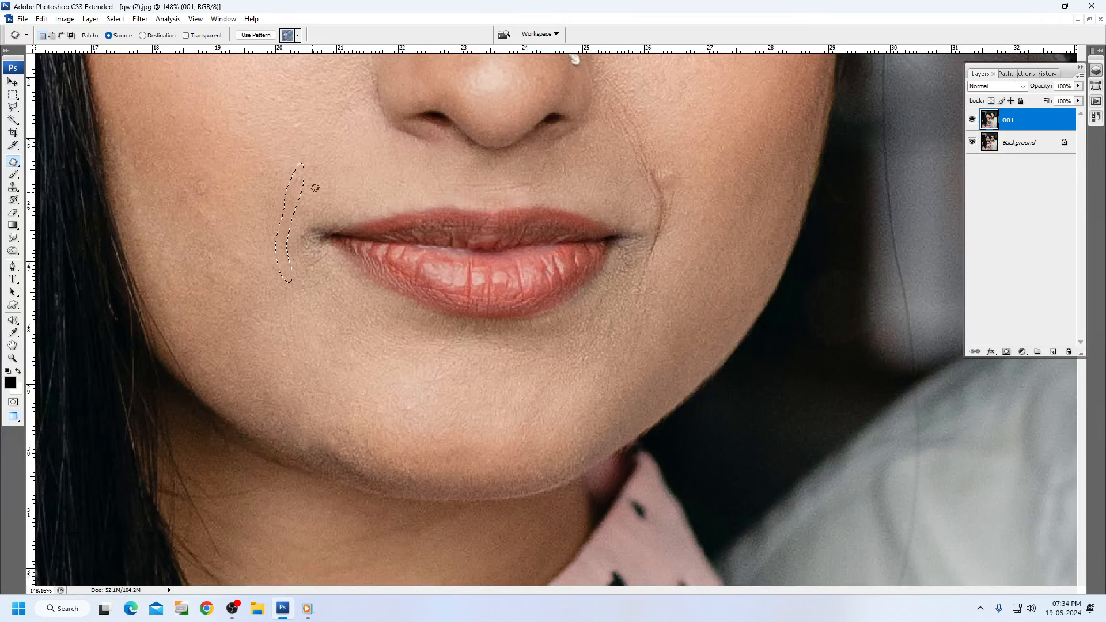
mouse_move(291, 192)
left_mouse_down()
mouse_move(217, 199)
mouse_move(185, 163)
mouse_move(216, 182)
left_mouse_up()
Patch the dark and uneven spots across the woman's hair-side cheek with clean skin
mouse_move(202, 181)
left_mouse_down()
mouse_move(173, 155)
mouse_move(173, 139)
left_mouse_up()
left_click(201, 226)
mouse_move(191, 257)
left_mouse_down()
mouse_move(252, 262)
mouse_move(209, 248)
left_mouse_up()
right_click(221, 257)
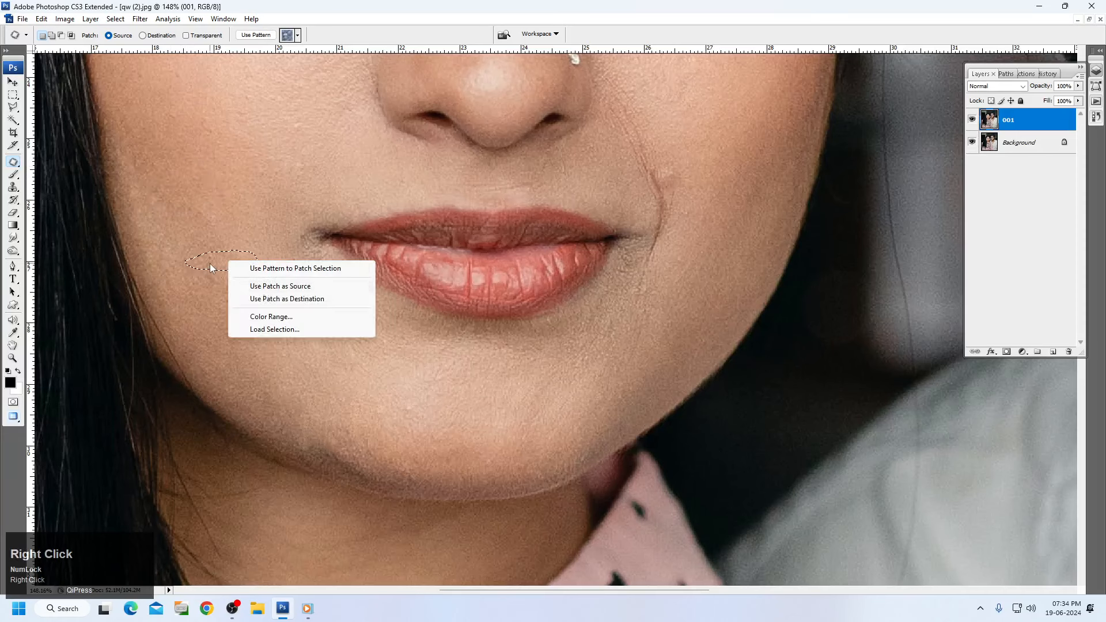
left_click(221, 257)
left_click(244, 286)
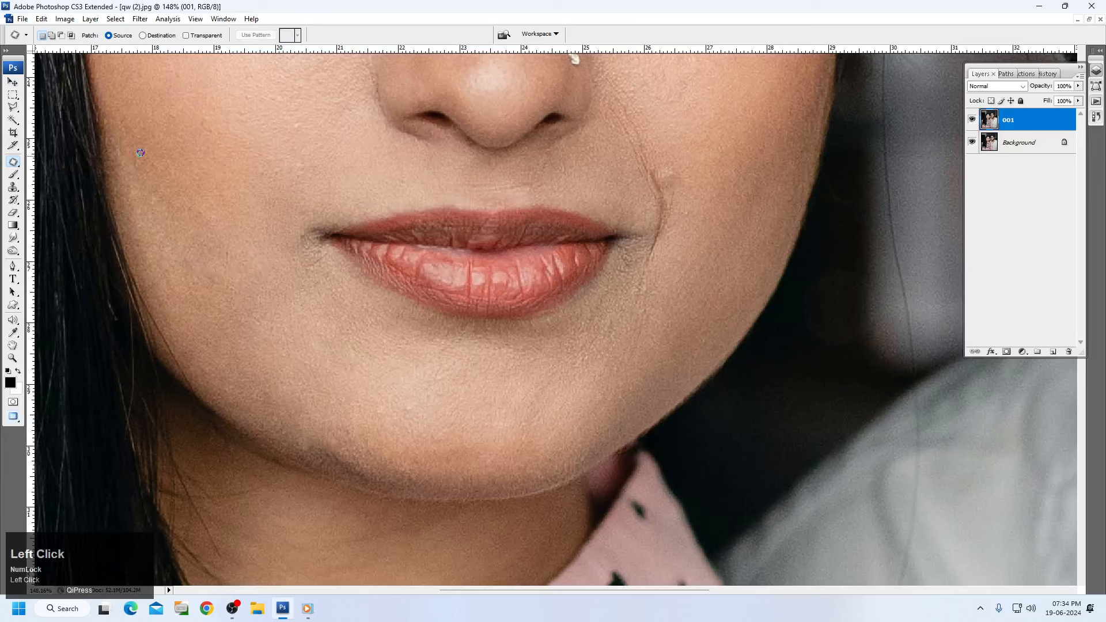
mouse_move(155, 161)
left_mouse_down()
mouse_move(136, 139)
mouse_move(153, 158)
left_mouse_up()
mouse_move(143, 159)
left_mouse_down()
mouse_move(210, 103)
mouse_move(190, 115)
left_mouse_up()
left_click(183, 134)
left_click_drag(209, 130, 227, 167)
left_click(226, 167)
Select the smile line on the woman's nose-stud side, feather the selection and patch it with smooth cheek skin
mouse_move(630, 175)
left_mouse_down()
mouse_move(652, 192)
mouse_move(653, 239)
left_mouse_up()
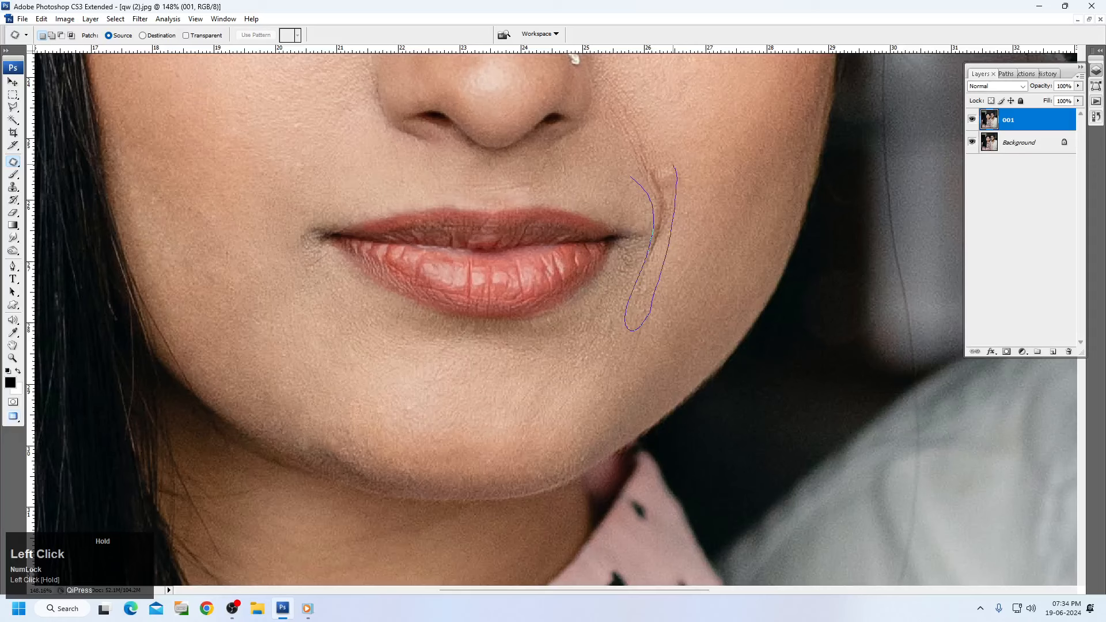
left_click_drag(617, 134, 618, 153)
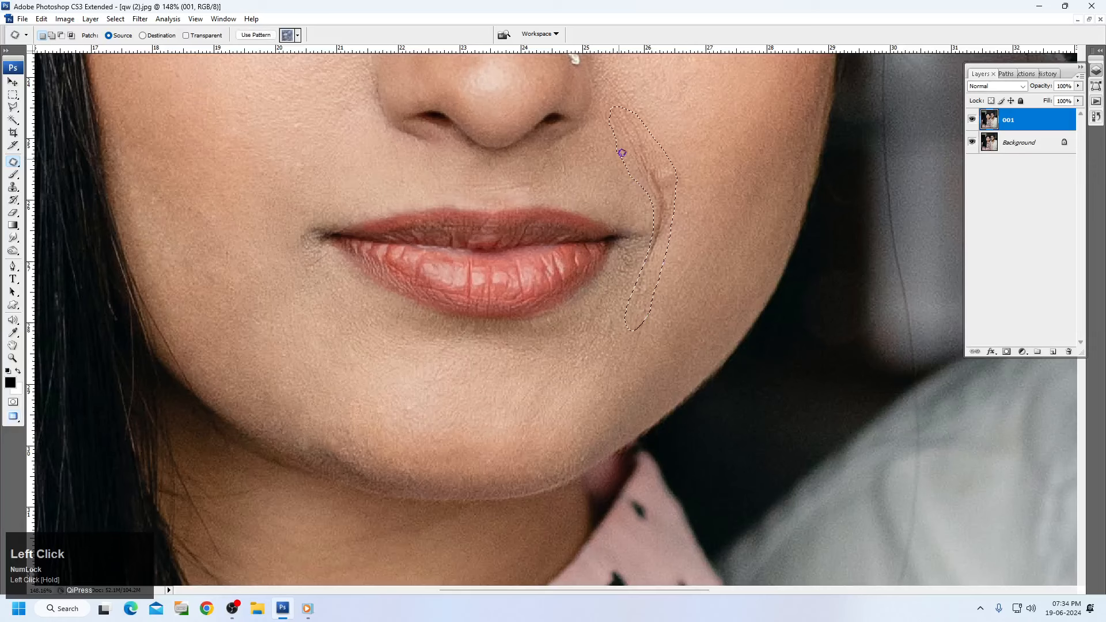
key("shift+F6")
key("Return")
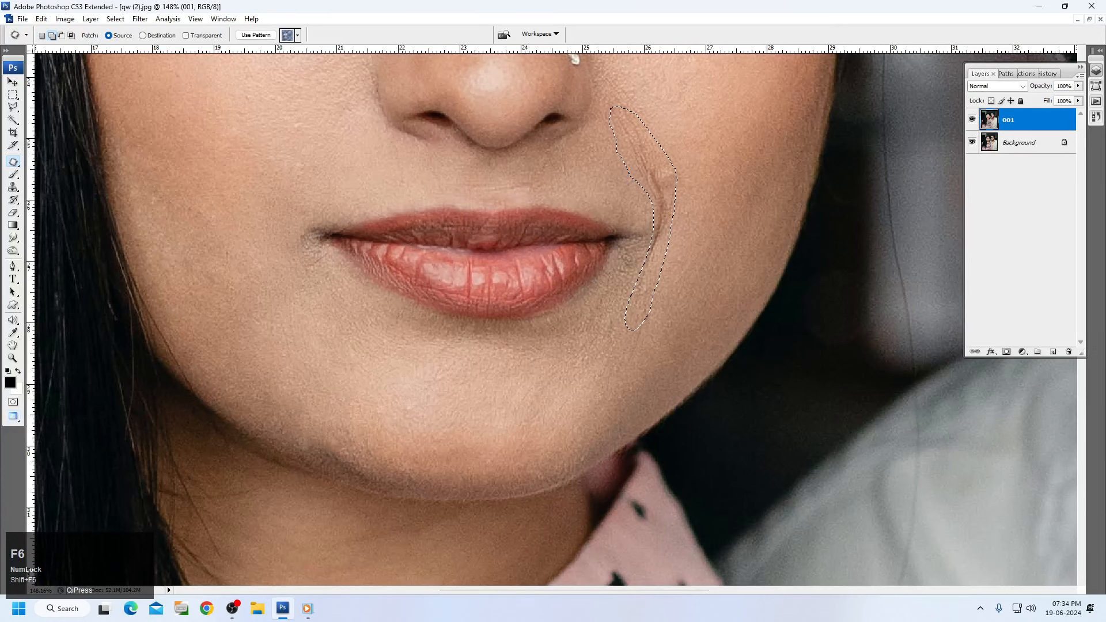
mouse_move(668, 183)
left_mouse_down()
mouse_move(715, 178)
mouse_move(705, 171)
mouse_move(702, 191)
mouse_move(656, 147)
mouse_move(692, 214)
mouse_move(692, 172)
left_mouse_up()
left_click(724, 167)
left_click(695, 164)
Patch the uneven skin along the hair-side edge of the woman's chin
key("space")
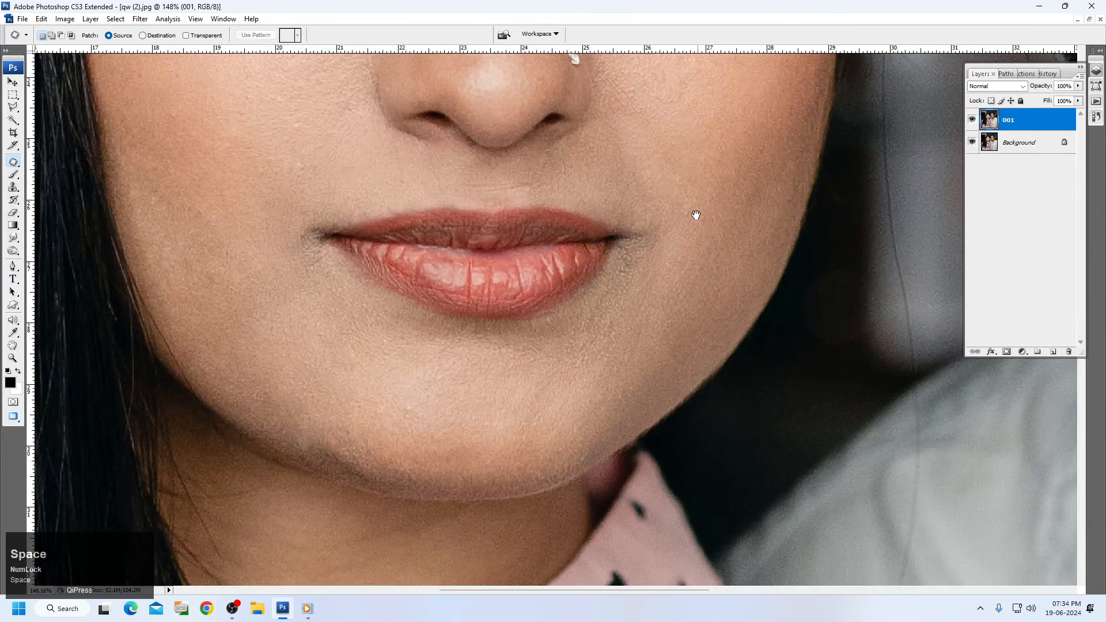
right_click(700, 216)
left_click(722, 237)
right_click(590, 253, "ctrl")
key("space")
right_click(575, 233)
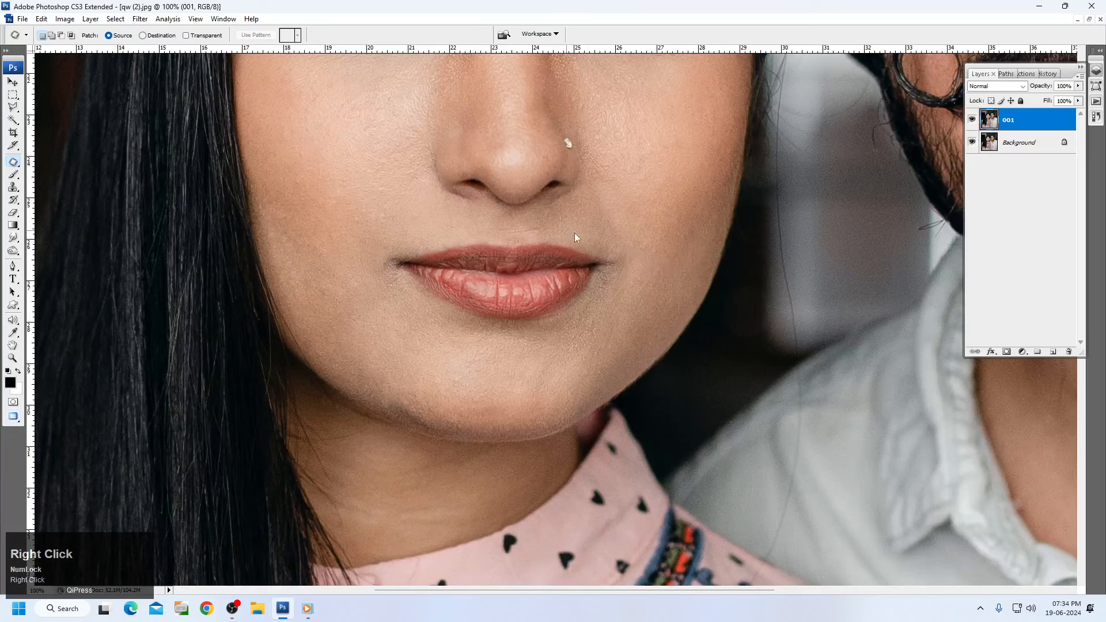
left_click(597, 241)
key("ctrl+space")
left_click_drag(579, 252, 472, 377)
key("ctrl+space")
left_click_drag(247, 147, 594, 347)
left_click_drag(600, 459, 544, 393)
left_click_drag(599, 440, 682, 464)
left_click(723, 432)
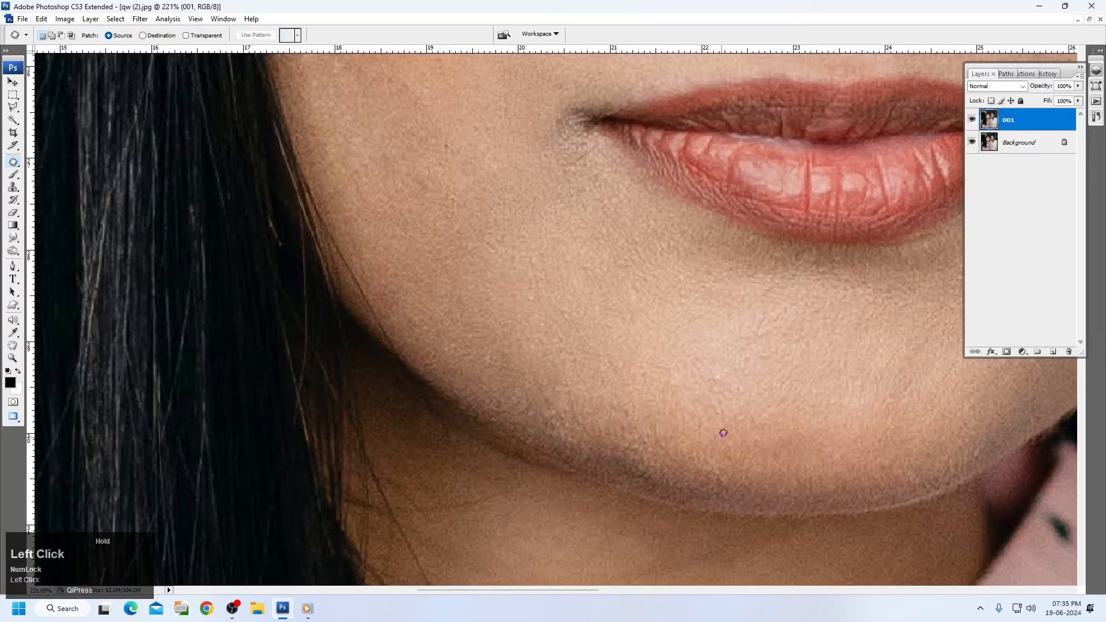
Patch the small spot near the outer rim of the man's glasses on the side facing the woman, and clear the selection
key("space")
right_click(682, 380)
left_click(708, 404)
key("space")
right_click(677, 301)
left_click(695, 306)
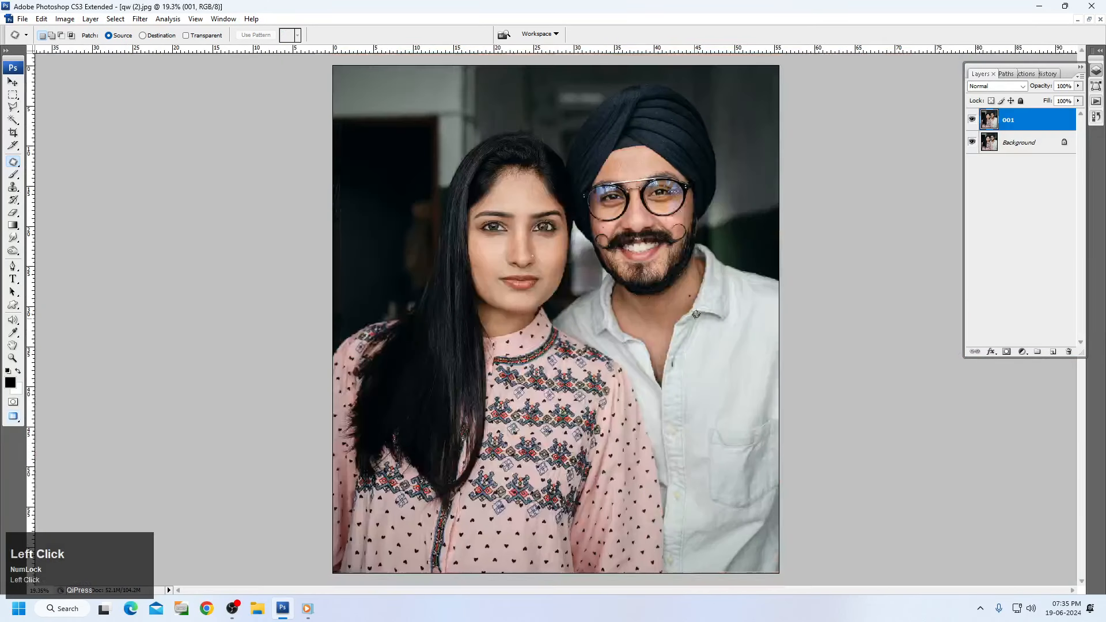
key("ctrl+space")
left_click_drag(597, 166, 734, 334)
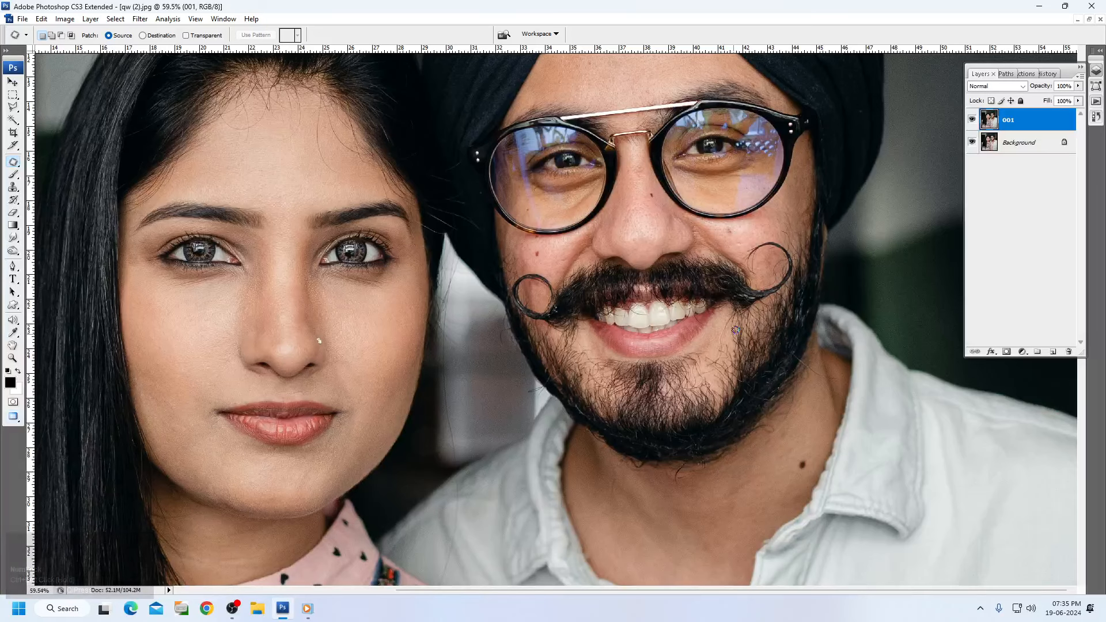
key("space")
key("ctrl+space")
left_click_drag(450, 135, 589, 241)
mouse_move(378, 353)
left_mouse_down()
mouse_move(359, 356)
mouse_move(377, 350)
left_mouse_up()
left_click_drag(370, 362, 372, 387)
key("ctrl+d")
Patch the specks on the man's turban along the folds just above his forehead with clean fabric
key("space")
right_click(463, 324)
left_click(478, 342)
key("space")
mouse_move(581, 152)
left_mouse_down()
mouse_move(345, 372)
mouse_move(372, 357)
left_mouse_up()
left_click_drag(367, 355, 378, 332)
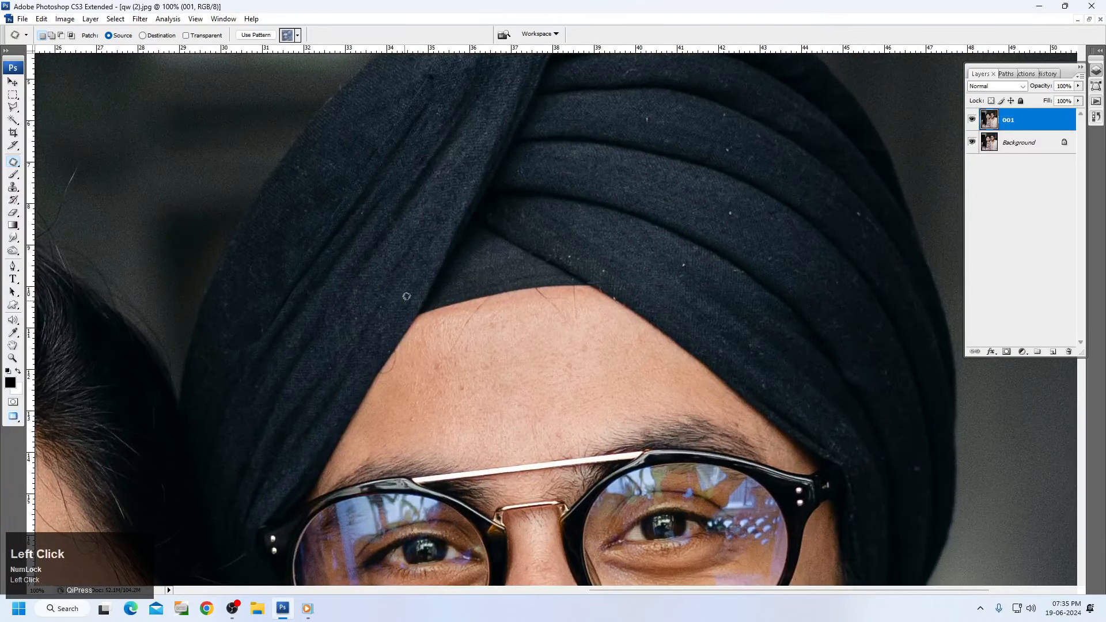
left_click(403, 300)
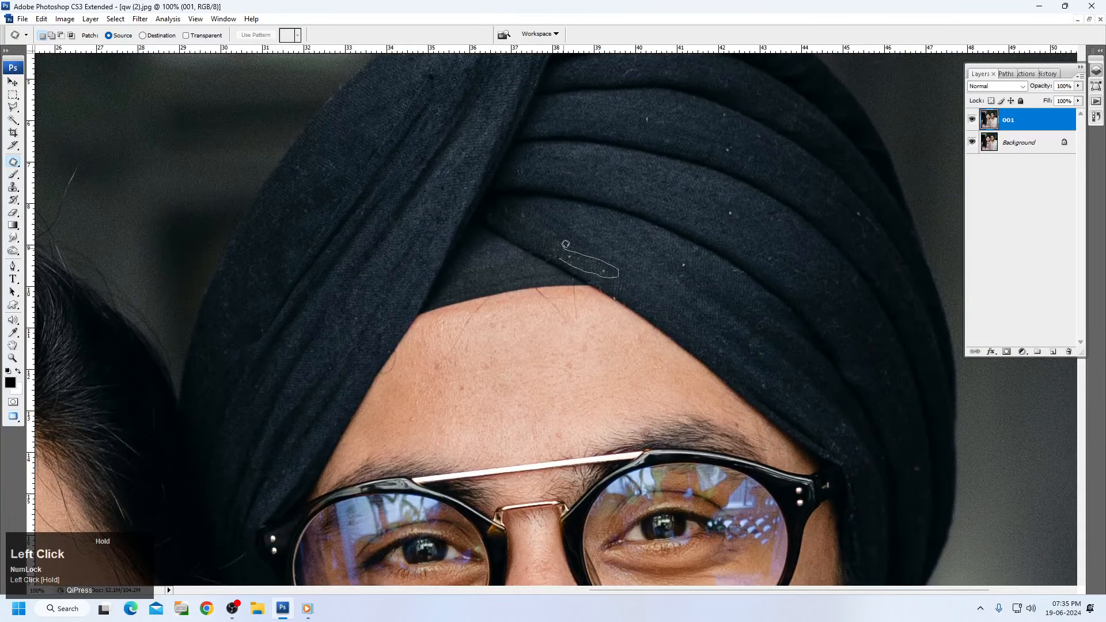
left_click_drag(566, 244, 562, 247)
left_click(691, 245)
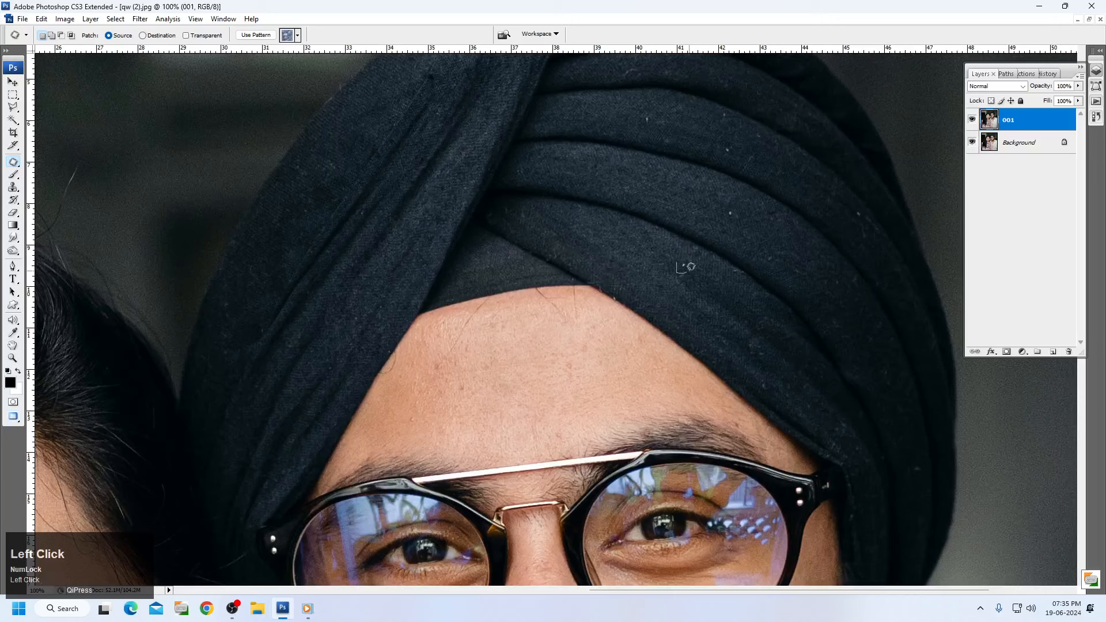
Patch the lint specks scattered over the middle and outer folds of the man's turban
left_click_drag(748, 206, 729, 198)
left_click_drag(730, 220, 693, 210)
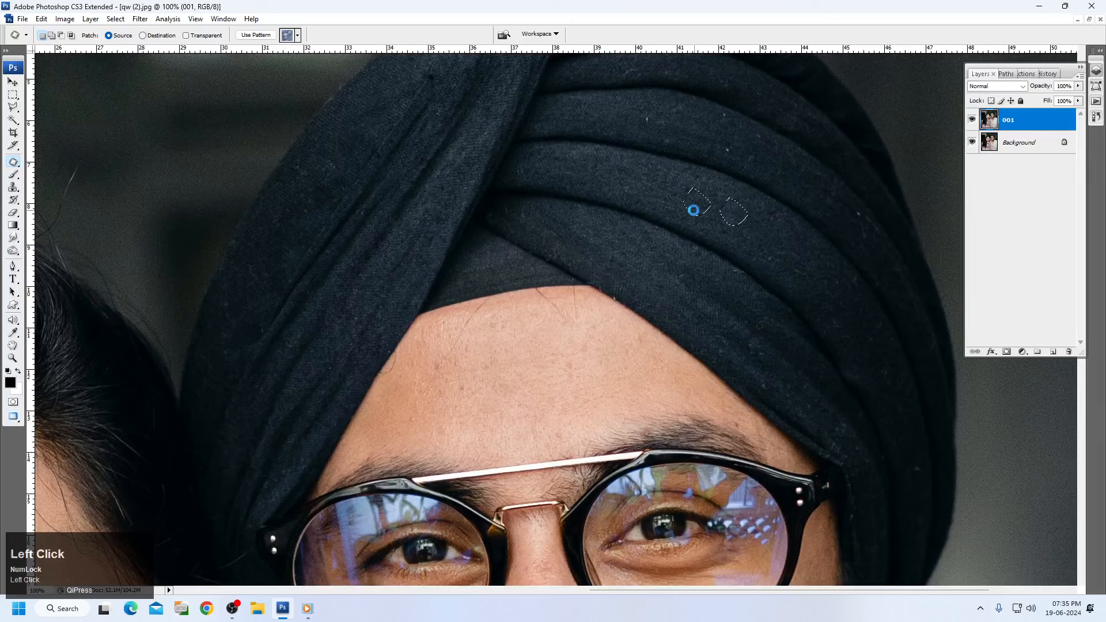
left_click_drag(740, 151, 714, 147)
left_click(699, 114)
left_click_drag(655, 106, 663, 128)
left_click_drag(870, 217, 824, 192)
left_click(800, 228)
mouse_move(750, 268)
left_mouse_down()
mouse_move(741, 272)
mouse_move(774, 329)
mouse_move(739, 348)
left_mouse_up()
left_click(750, 348)
left_click_drag(749, 342, 693, 299)
left_click(694, 298)
Patch the lint specks on the uppermost folds at the crown of the man's turban
key("space")
right_click(771, 320)
left_click(798, 341)
key("space")
left_click_drag(641, 181, 633, 310)
mouse_move(625, 204)
left_mouse_down()
mouse_move(602, 202)
mouse_move(641, 196)
left_mouse_up()
left_click(679, 193)
key("space")
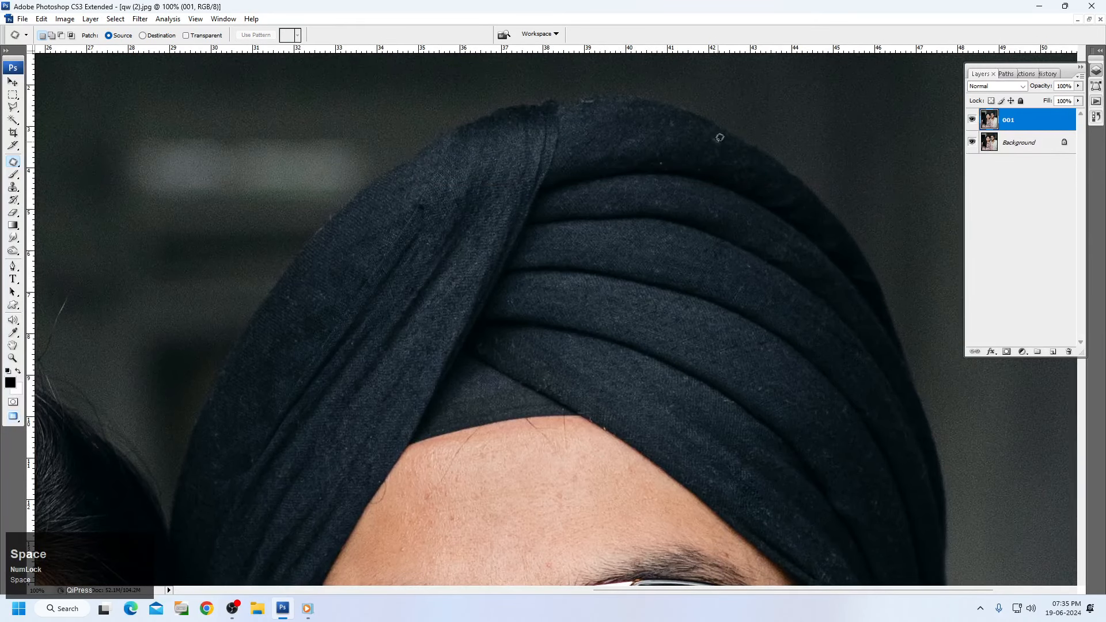
mouse_move(719, 131)
left_mouse_down()
mouse_move(704, 140)
mouse_move(729, 143)
mouse_move(720, 130)
left_mouse_up()
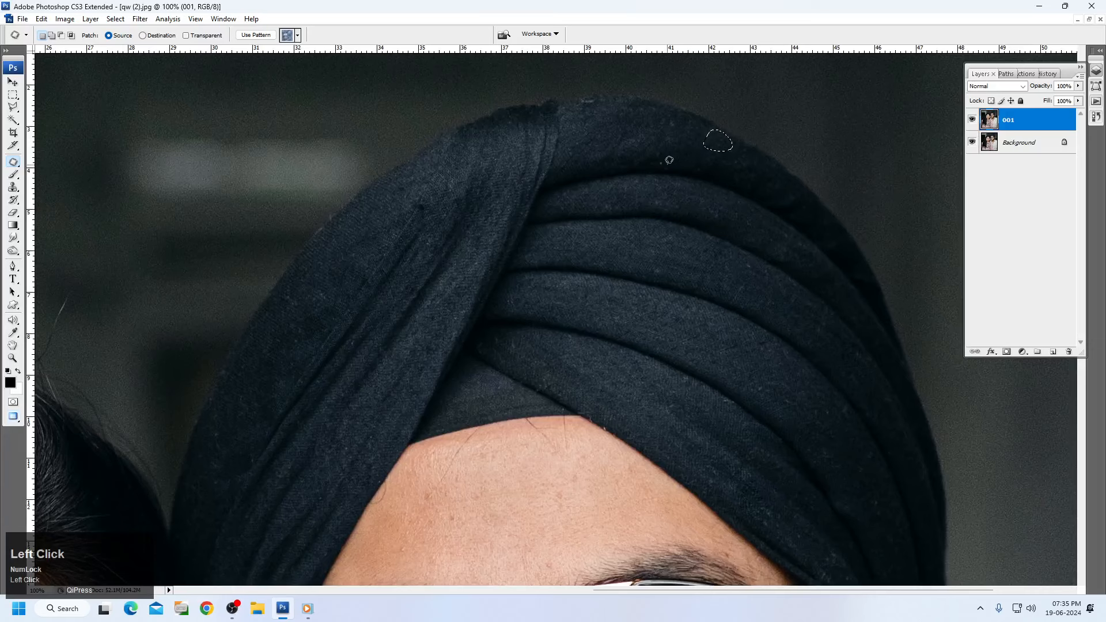
left_click(654, 165)
mouse_move(663, 165)
left_mouse_down()
mouse_move(683, 160)
mouse_move(670, 164)
left_mouse_up()
left_click_drag(663, 161, 672, 160)
left_click(691, 160)
Patch the dark mole on the man's cheek above the smaller moustache curl with clean skin
key("space")
right_click(693, 189)
left_click(719, 214)
key("space")
left_click_drag(697, 548, 675, 300)
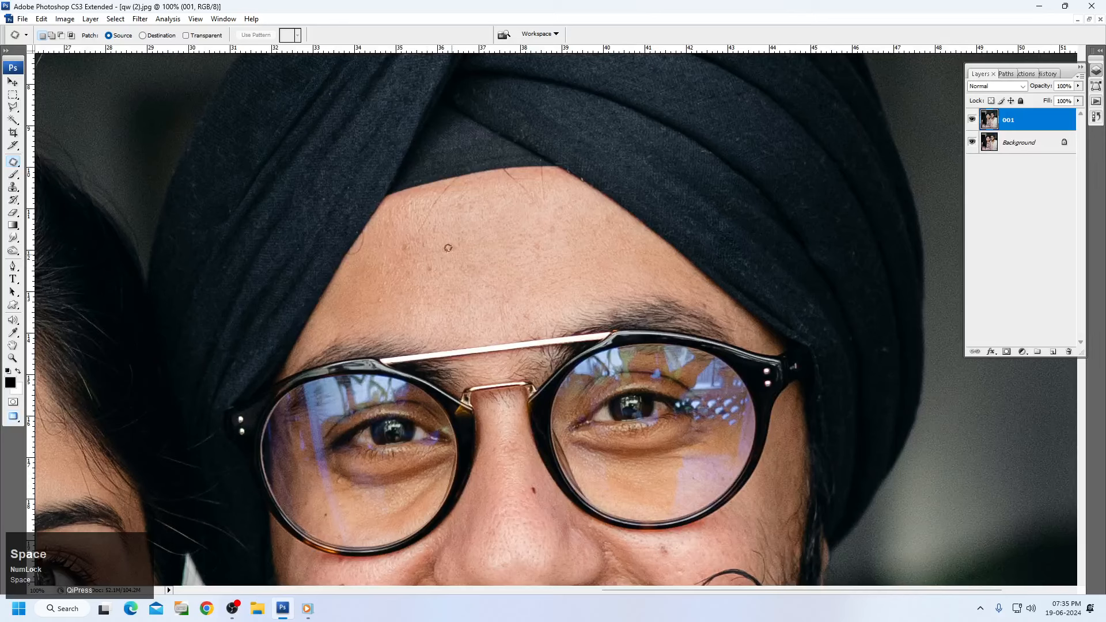
key("ctrl")
left_click_drag(581, 485, 579, 272)
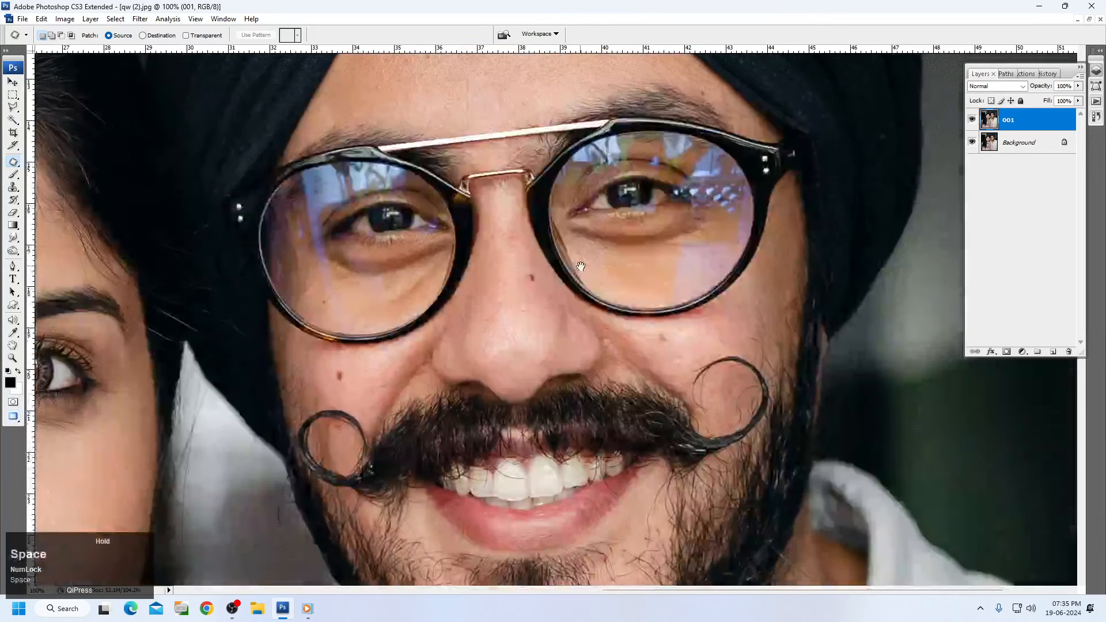
key("ctrl+space")
left_click_drag(198, 262, 847, 448)
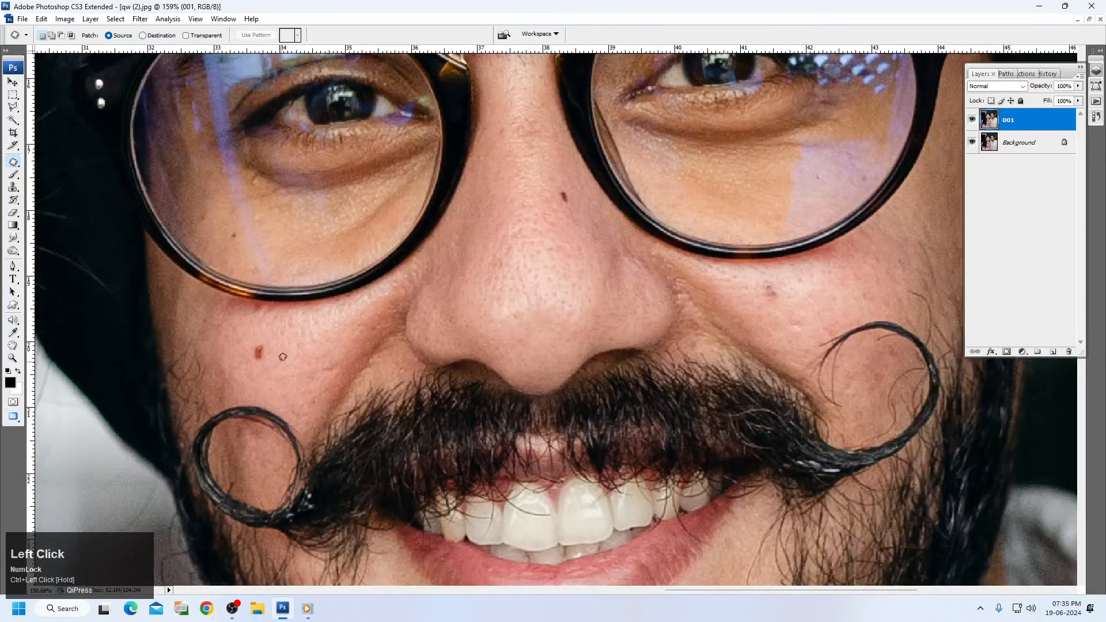
mouse_move(271, 359)
left_mouse_down()
mouse_move(265, 335)
mouse_move(269, 360)
left_mouse_up()
left_click_drag(260, 351, 278, 343)
left_click(274, 318)
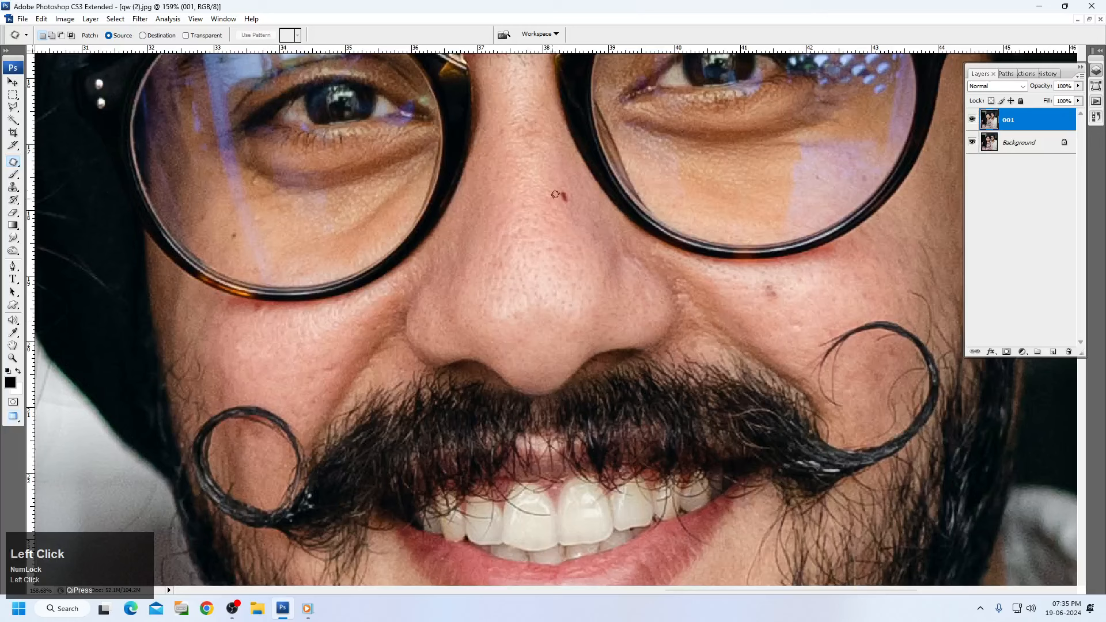
Patch the mole on the man's nose, the red mark below his lens, and the spots on his other cheek and nose tip
left_click(557, 223)
mouse_move(265, 301)
left_mouse_down()
mouse_move(240, 311)
mouse_move(268, 301)
left_mouse_up()
left_click(715, 306)
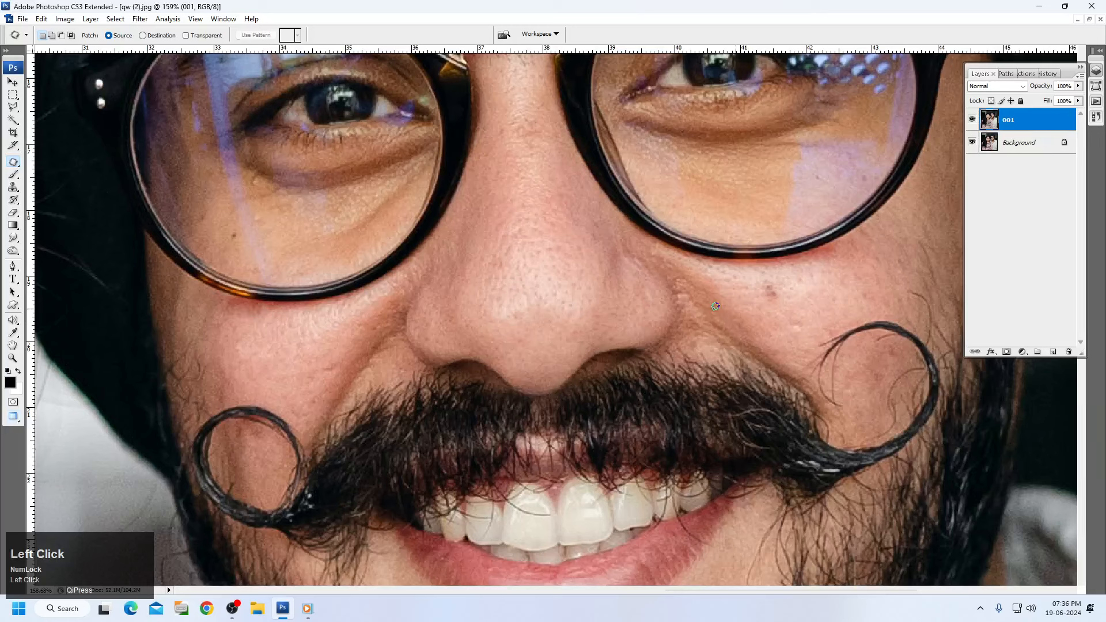
mouse_move(787, 329)
left_mouse_down()
mouse_move(805, 316)
mouse_move(788, 326)
left_mouse_up()
left_click(778, 299)
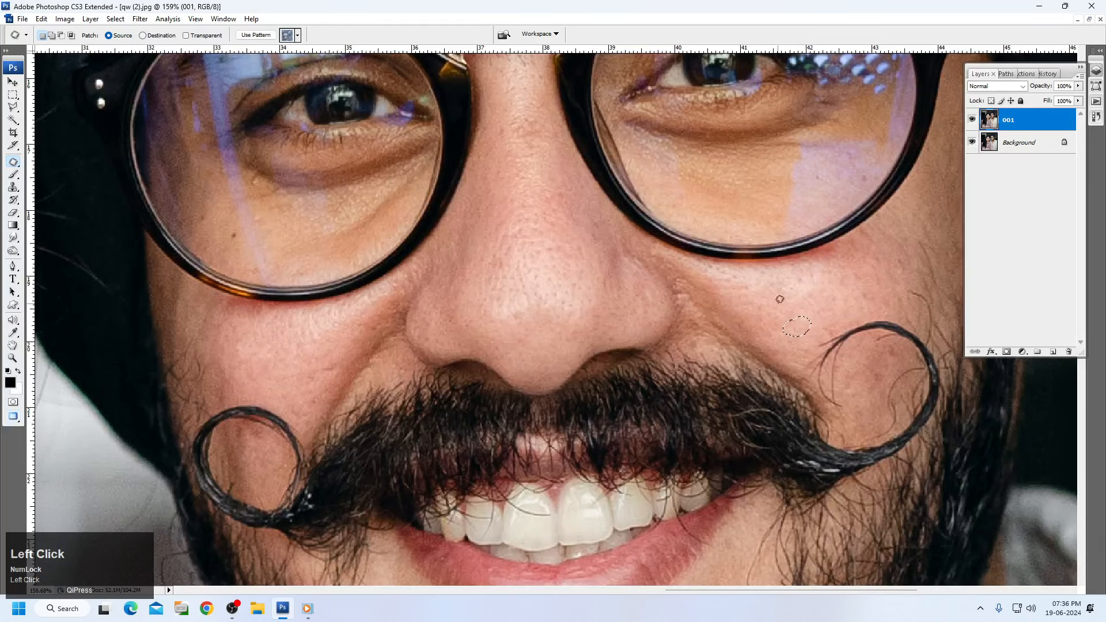
mouse_move(530, 314)
left_mouse_down()
mouse_move(518, 323)
mouse_move(527, 313)
left_mouse_up()
left_click_drag(521, 316, 497, 330)
left_click(498, 330)
Patch the stray hairs and marks on the skin just below the man's lower lip and beside its corner
key("space")
left_click_drag(584, 405, 586, 131)
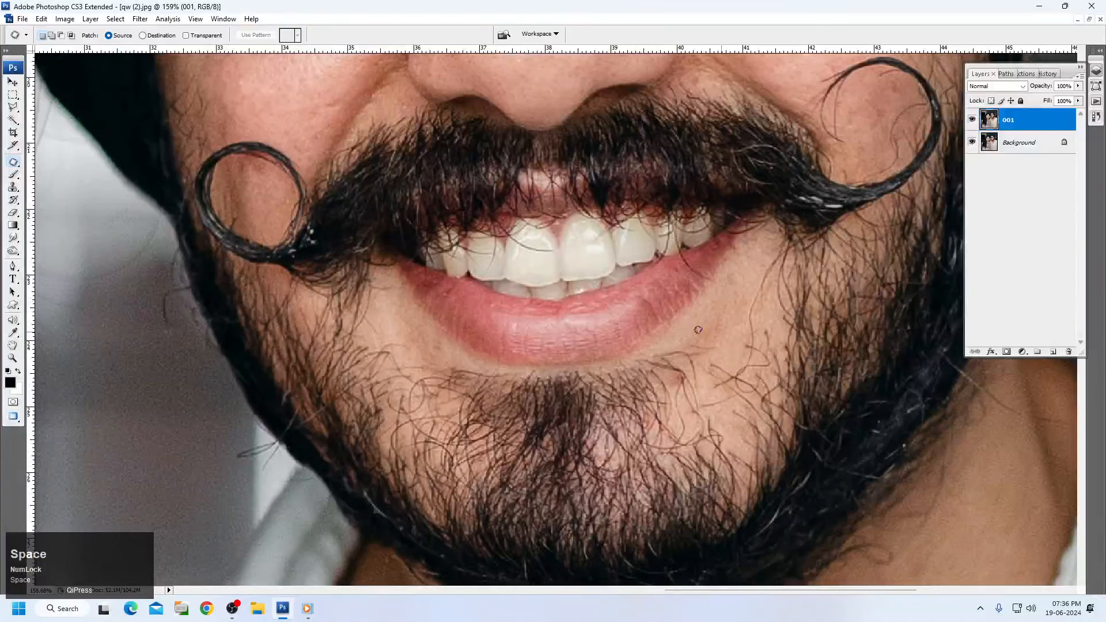
left_click_drag(677, 378, 677, 375)
left_click_drag(679, 378, 682, 391)
left_click(710, 388)
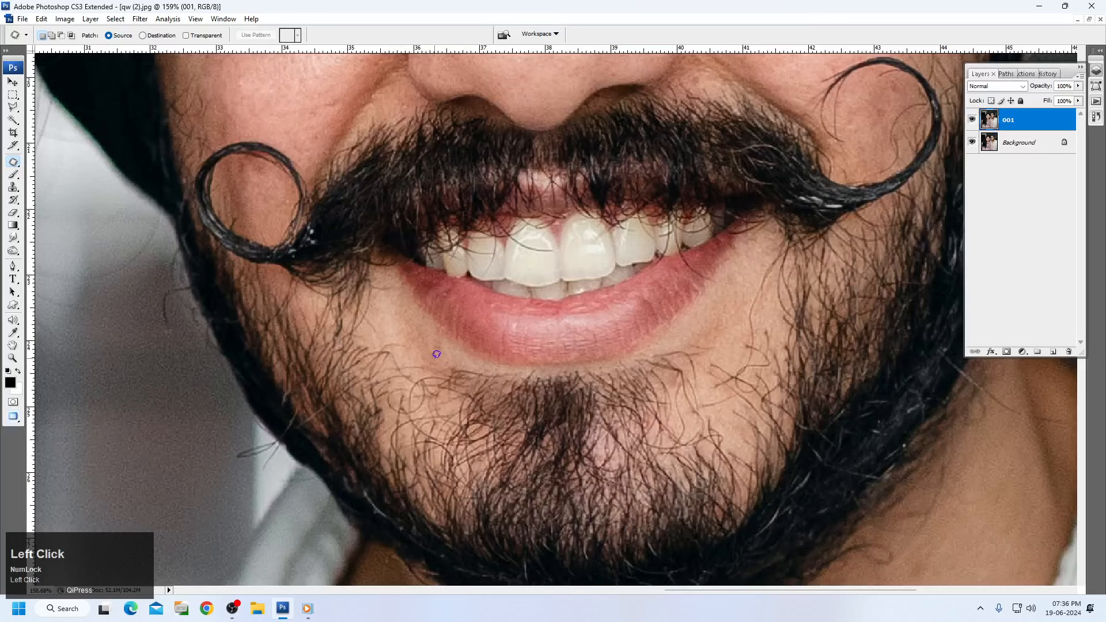
mouse_move(437, 353)
left_mouse_down()
mouse_move(412, 320)
mouse_move(447, 344)
mouse_move(439, 357)
left_mouse_up()
left_click_drag(402, 322, 404, 321)
left_click(420, 304)
Patch the uneven skin on the bridge of the man's nose between the lenses
left_click_drag(793, 218, 602, 481)
left_click_drag(681, 246, 772, 534)
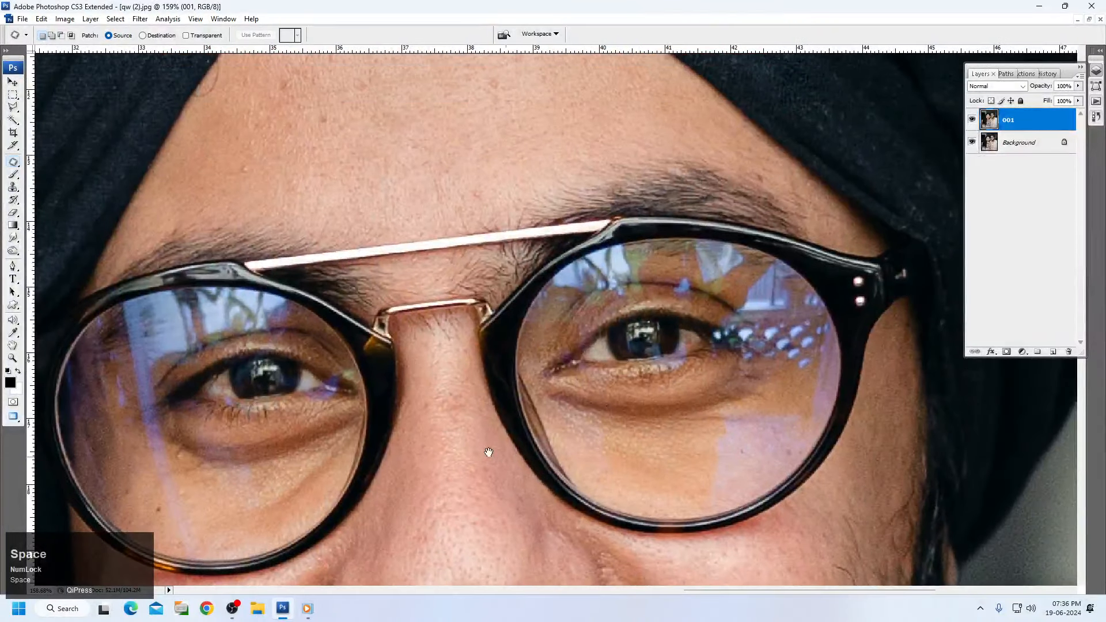
mouse_move(415, 406)
left_mouse_down()
mouse_move(448, 427)
mouse_move(469, 402)
mouse_move(455, 386)
mouse_move(432, 387)
mouse_move(459, 449)
left_mouse_up()
left_click(507, 413)
scroll(489, 254, "up", 3)
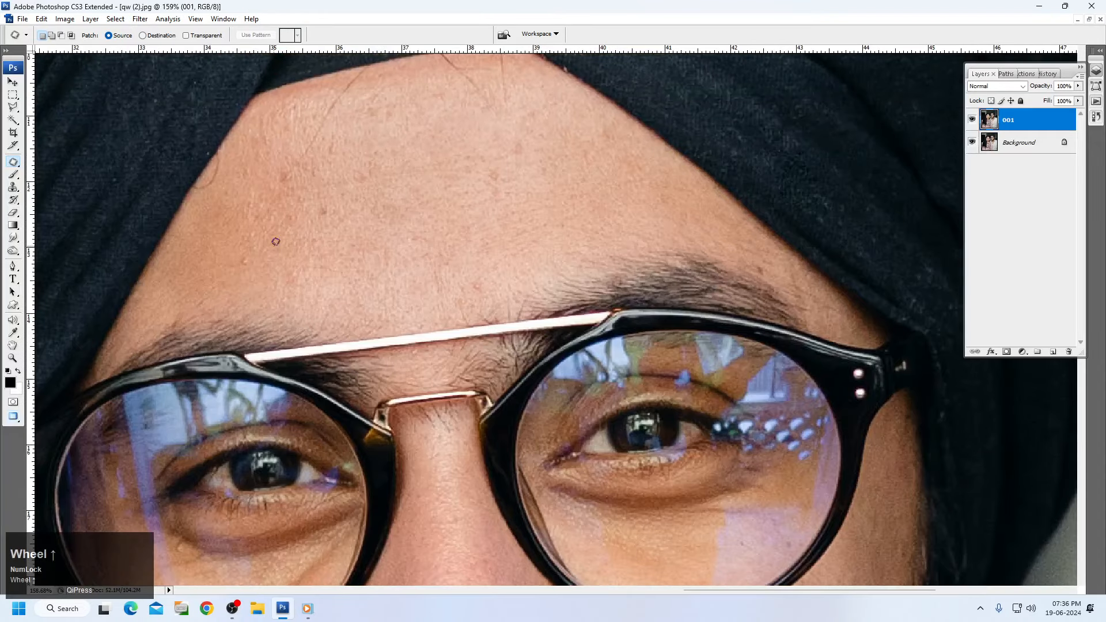
Patch the small bumps on the man's lower forehead above the eyebrow nearest the woman
left_click_drag(227, 253, 251, 250)
mouse_move(248, 261)
left_mouse_down()
mouse_move(227, 274)
mouse_move(310, 270)
left_mouse_up()
left_click(274, 273)
left_click_drag(297, 272, 258, 273)
Patch the dark spot and reddish marks on the upper side of the man's forehead nearest the woman
left_click(313, 198)
mouse_move(314, 198)
left_mouse_down()
mouse_move(323, 282)
mouse_move(338, 239)
mouse_move(333, 197)
mouse_move(332, 227)
mouse_move(300, 222)
mouse_move(342, 200)
mouse_move(310, 264)
mouse_move(272, 169)
left_mouse_up()
left_click(362, 209)
left_click(285, 185)
key("space")
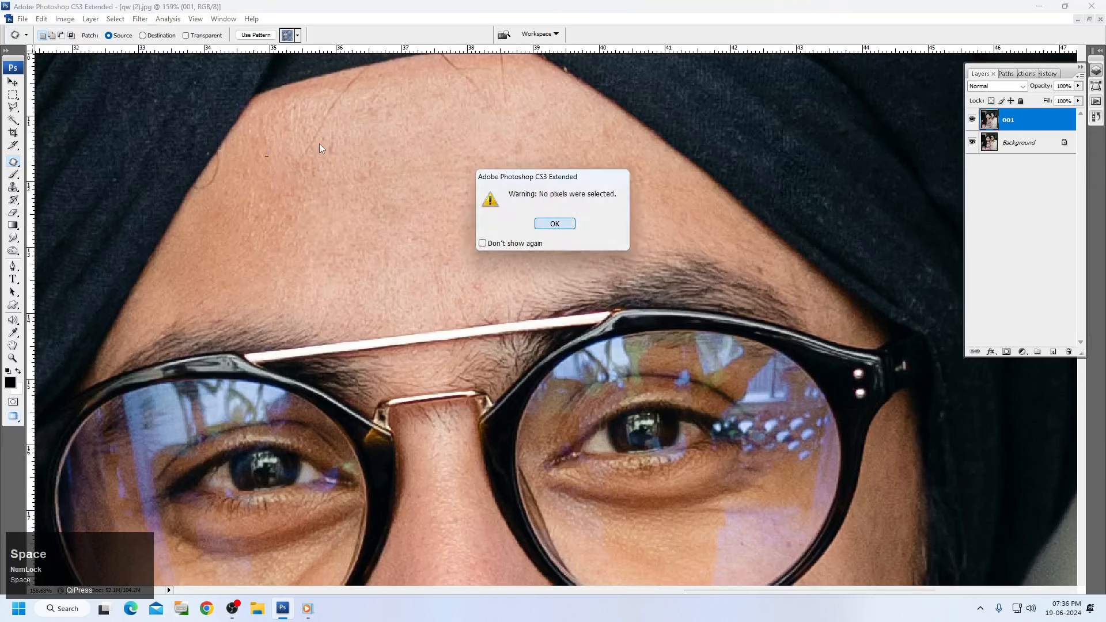
mouse_move(315, 140)
left_mouse_down()
mouse_move(359, 192)
mouse_move(384, 171)
mouse_move(332, 122)
mouse_move(303, 176)
left_mouse_up()
left_click(409, 152)
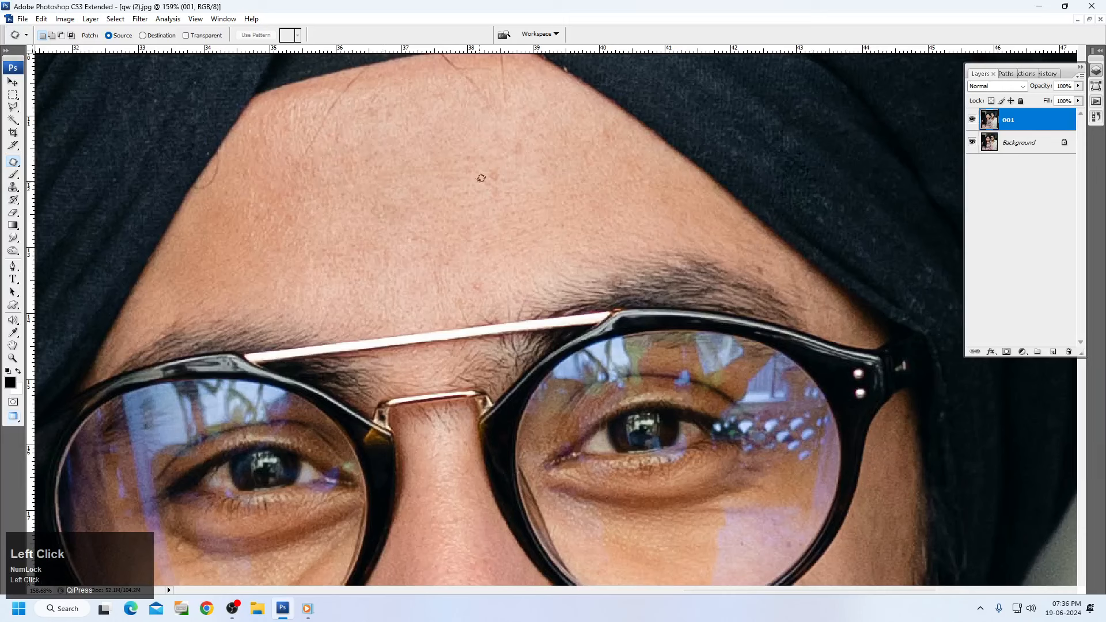
Patch the marks at the centre of the man's forehead and the red spot above the glasses' bar
mouse_move(476, 182)
left_mouse_down()
mouse_move(519, 171)
mouse_move(506, 140)
left_mouse_up()
left_click_drag(486, 176, 457, 208)
left_click(457, 208)
left_click_drag(465, 287, 471, 280)
left_click_drag(477, 286, 507, 264)
left_click(521, 259)
Patch the man's forehead near the far turban edge and the spot above the outer end of that eyebrow
mouse_move(620, 128)
left_mouse_down()
mouse_move(578, 128)
mouse_move(605, 143)
mouse_move(611, 112)
mouse_move(597, 195)
left_mouse_up()
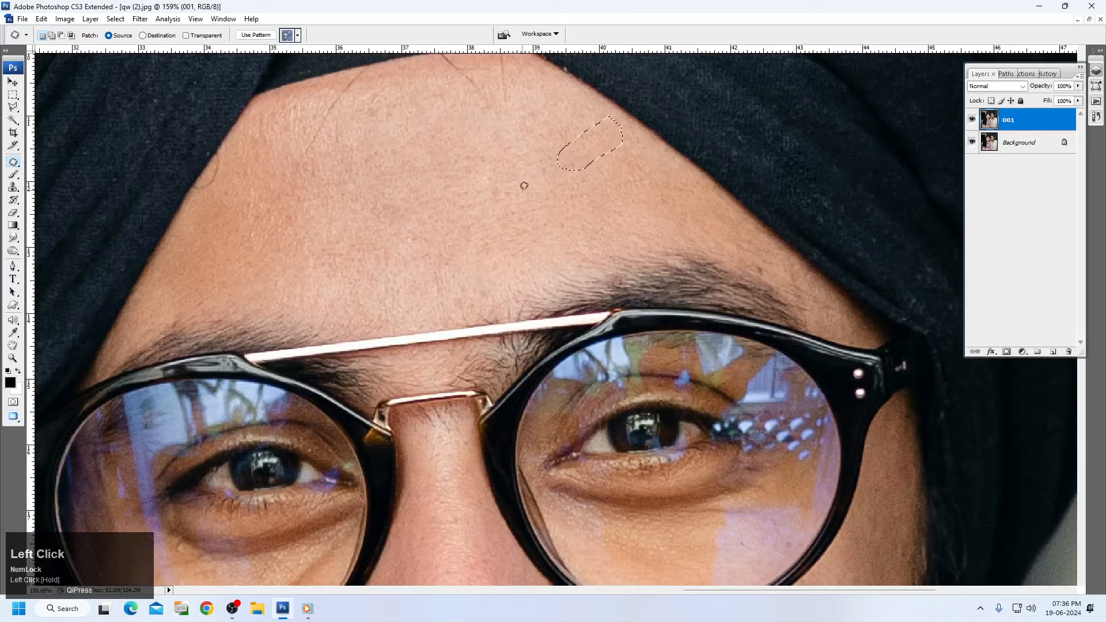
mouse_move(521, 190)
left_mouse_down()
mouse_move(487, 180)
mouse_move(520, 191)
left_mouse_up()
left_click(530, 171)
mouse_move(756, 269)
left_mouse_down()
mouse_move(765, 279)
mouse_move(755, 249)
mouse_move(753, 264)
left_mouse_up()
left_click_drag(762, 268, 718, 239)
left_click(715, 230)
Patch the uneven skin inside the man's larger, open moustache curl with clean cheek skin
scroll(715, 230, "down", 4)
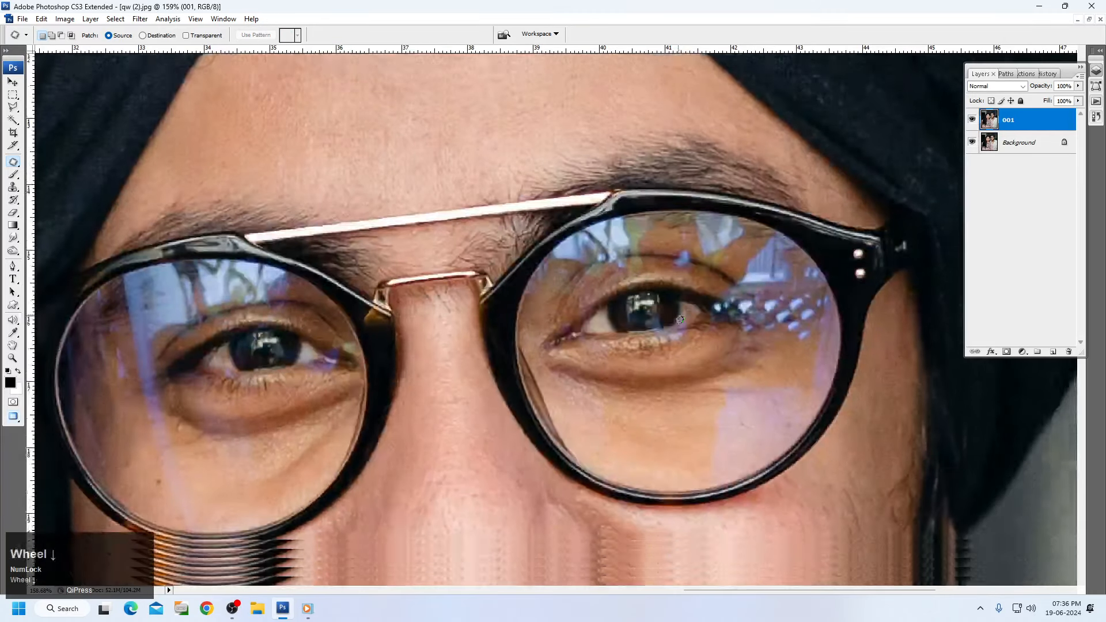
left_click_drag(691, 539, 665, 279)
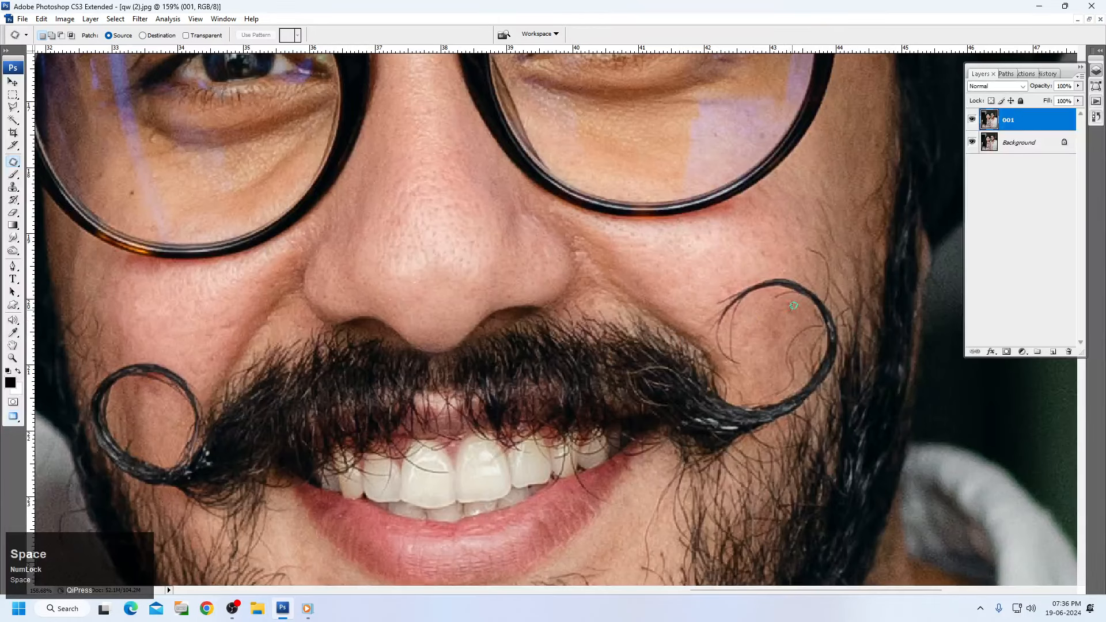
mouse_move(794, 306)
left_mouse_down()
mouse_move(775, 344)
mouse_move(786, 300)
mouse_move(804, 311)
mouse_move(748, 250)
left_mouse_up()
left_click(765, 225)
Patch the dark mole on the man's neck beside the shirt collar with clean skin
left_click_drag(617, 345, 625, 148)
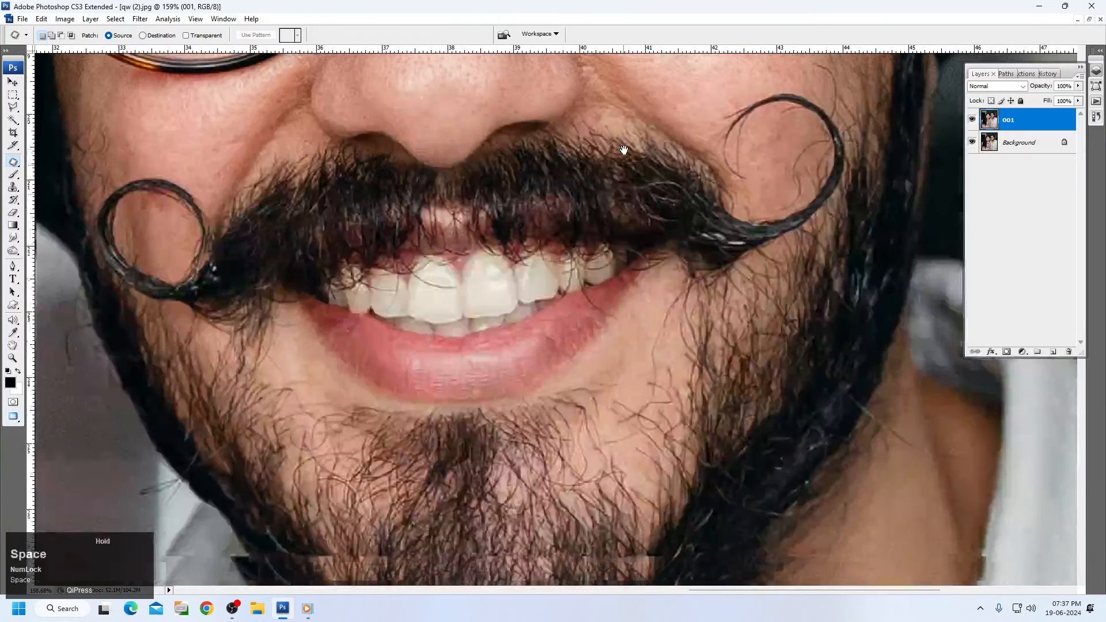
right_click(512, 167)
left_click(533, 172)
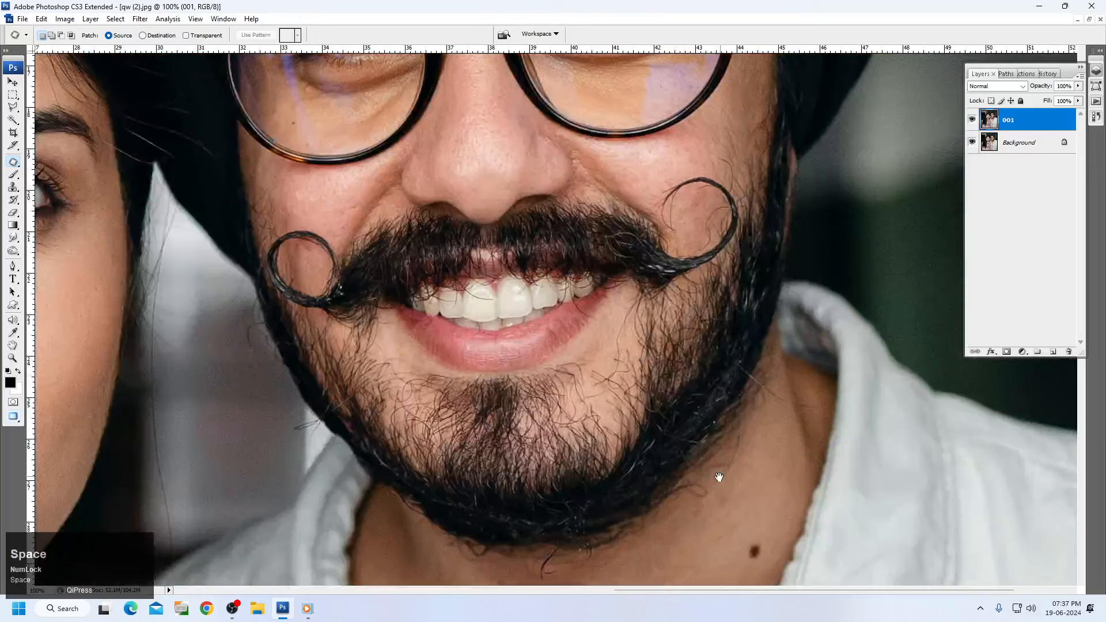
left_click_drag(709, 455, 712, 230)
mouse_move(774, 337)
left_mouse_down()
mouse_move(760, 312)
mouse_move(773, 334)
left_mouse_up()
left_click_drag(764, 335, 726, 364)
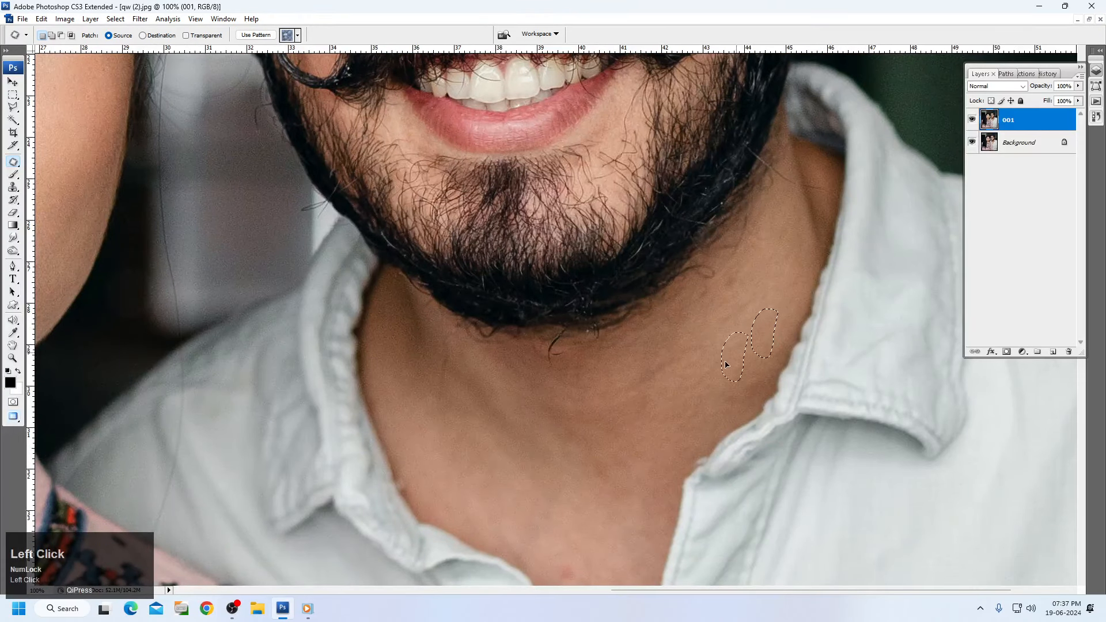
left_click(717, 350)
Patch the small mark on the man's neck between the beard edge and the collar
key("space")
mouse_move(743, 283)
left_mouse_down()
mouse_move(691, 299)
mouse_move(746, 257)
mouse_move(744, 278)
left_mouse_up()
left_click_drag(724, 288, 741, 317)
left_click(742, 320)
scroll(745, 319, "up", 2)
scroll(743, 314, "up", 2)
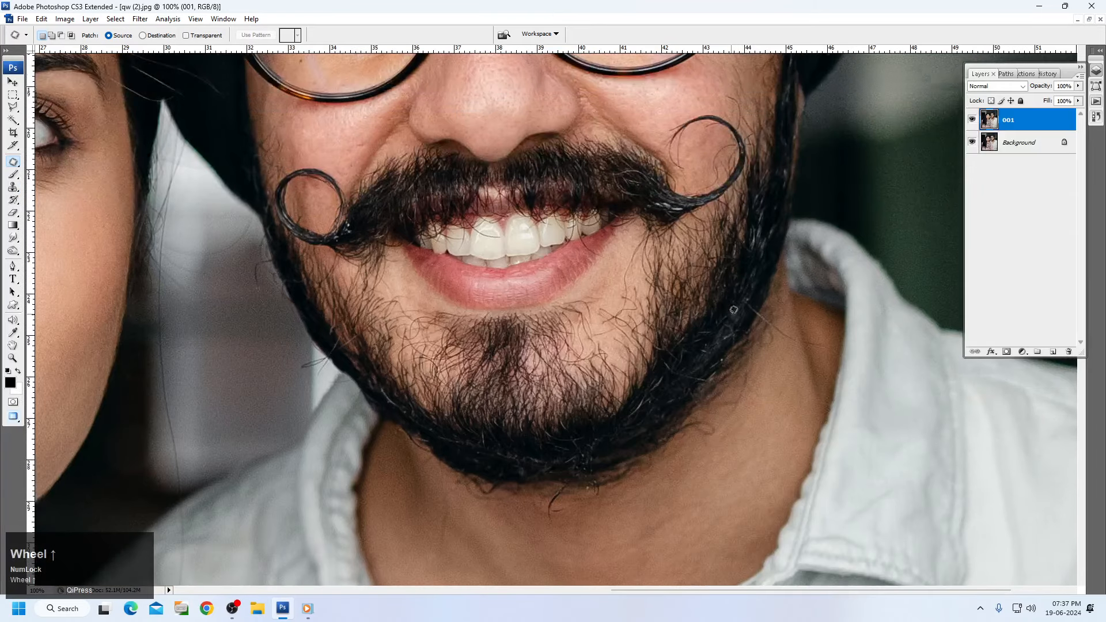
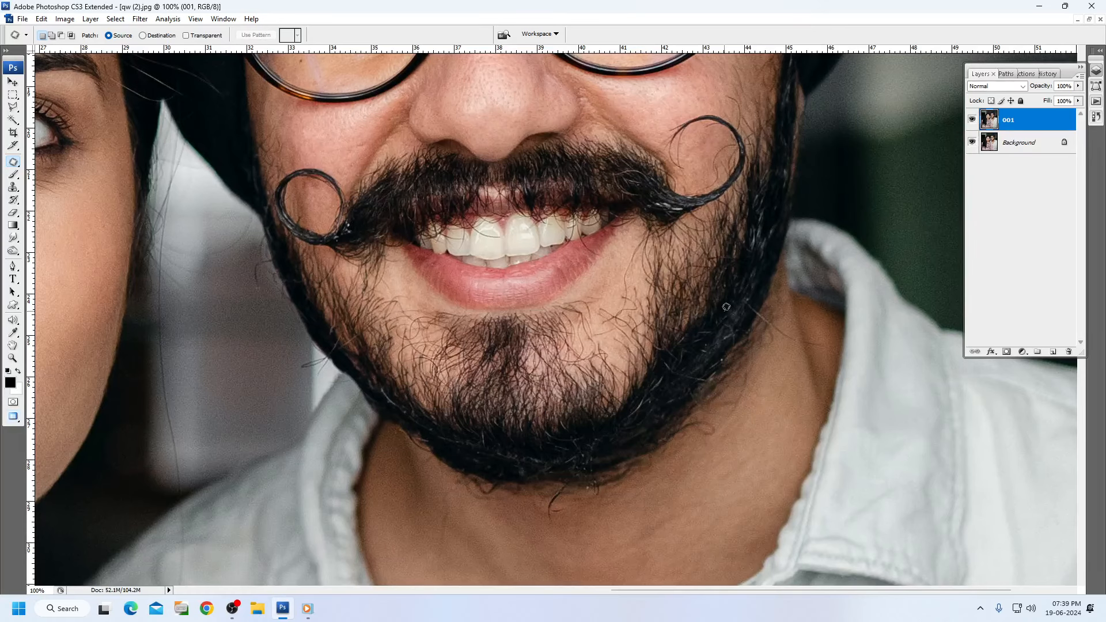
Patch the red mark on the man's chest at the shirt opening with skin from above it
scroll(726, 307, "down", 8)
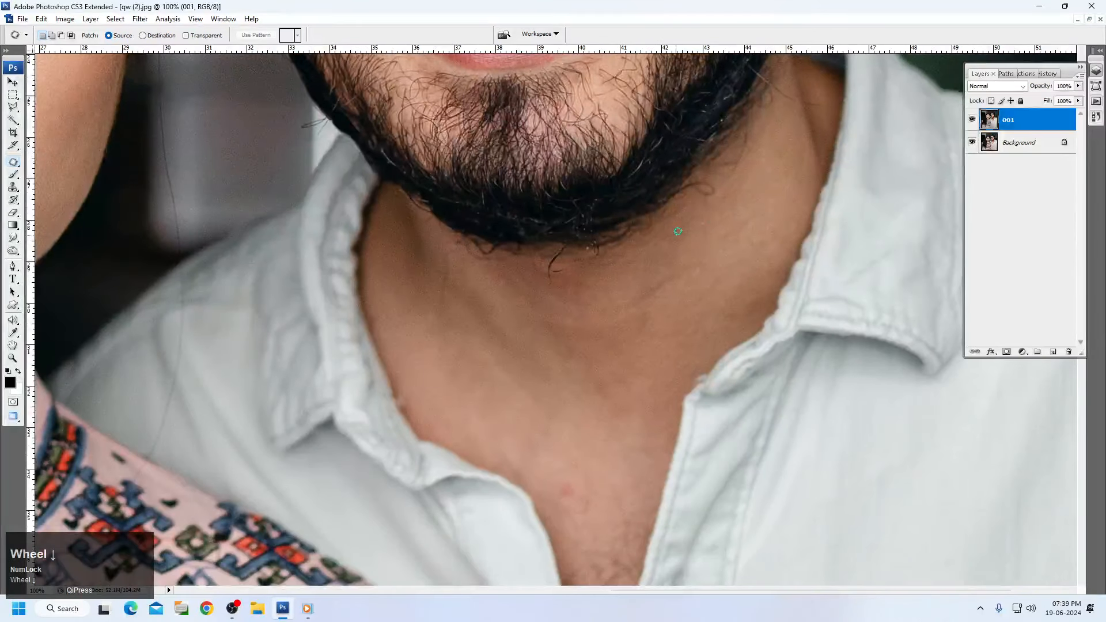
scroll(678, 232, "down", 2)
mouse_move(550, 427)
left_mouse_down()
mouse_move(615, 454)
mouse_move(553, 401)
mouse_move(563, 328)
left_mouse_up()
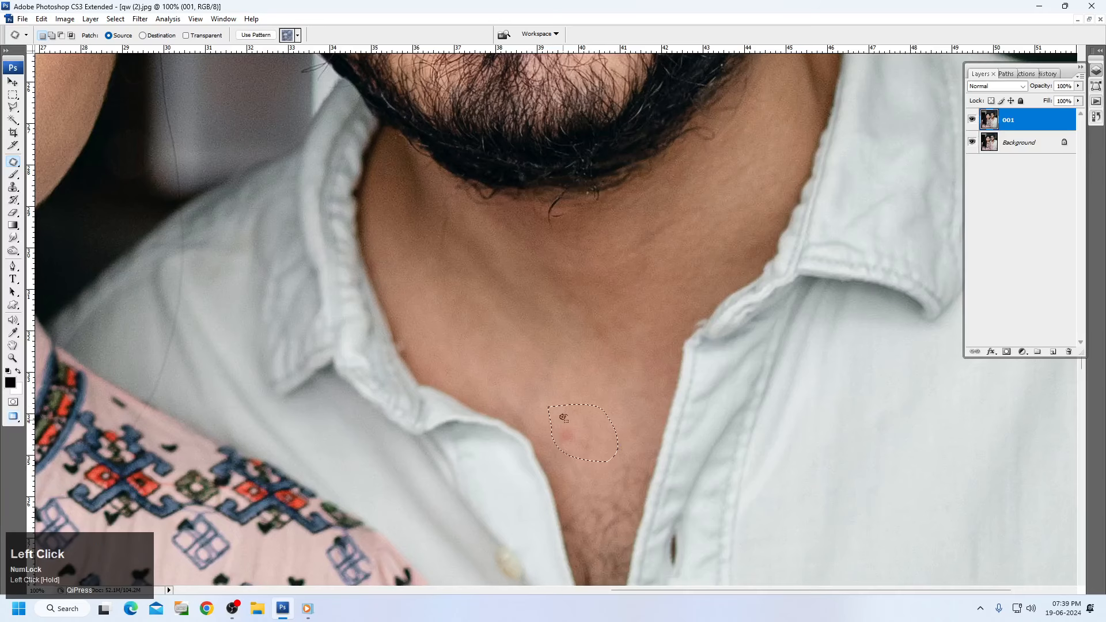
scroll(563, 328, "down", 2)
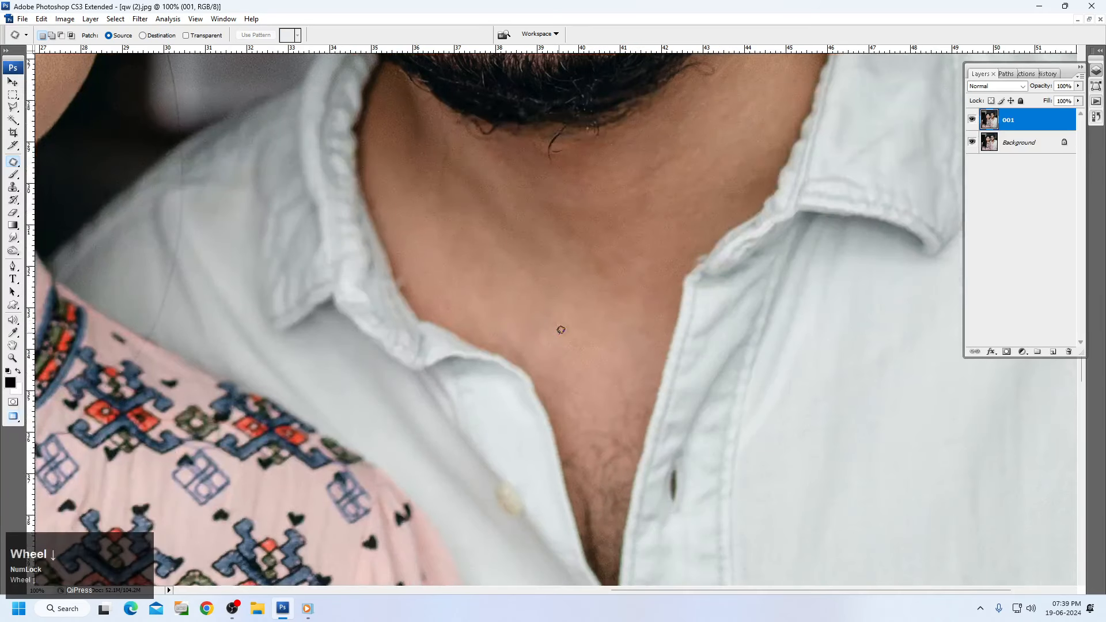
right_click(579, 302)
left_click(602, 308)
left_click_drag(423, 168, 767, 281)
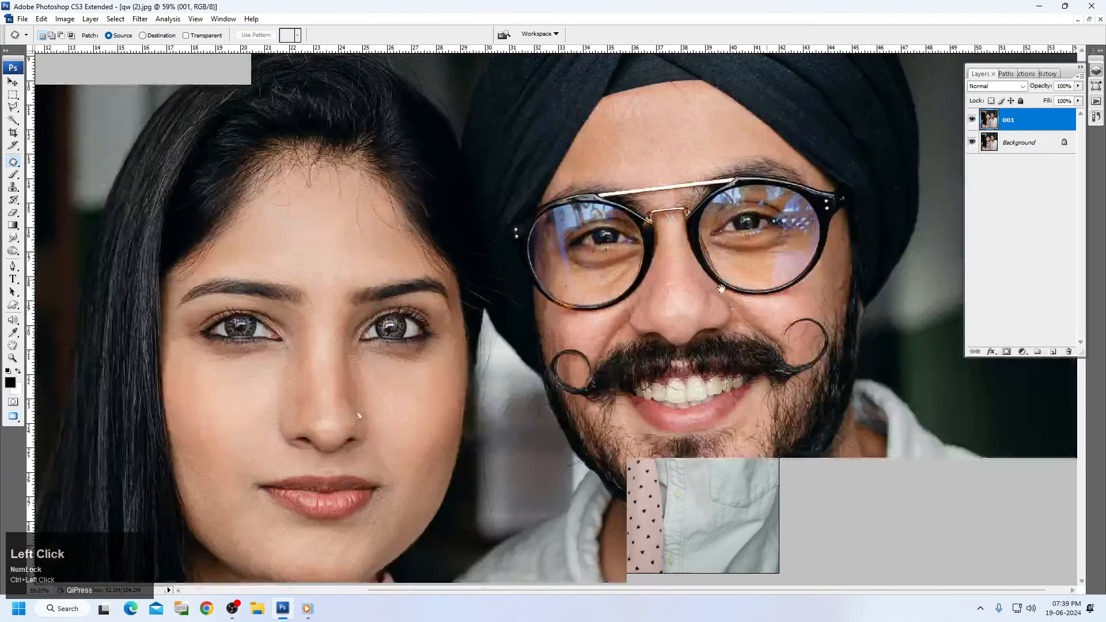
right_click(702, 272)
left_click(718, 283)
key("v")
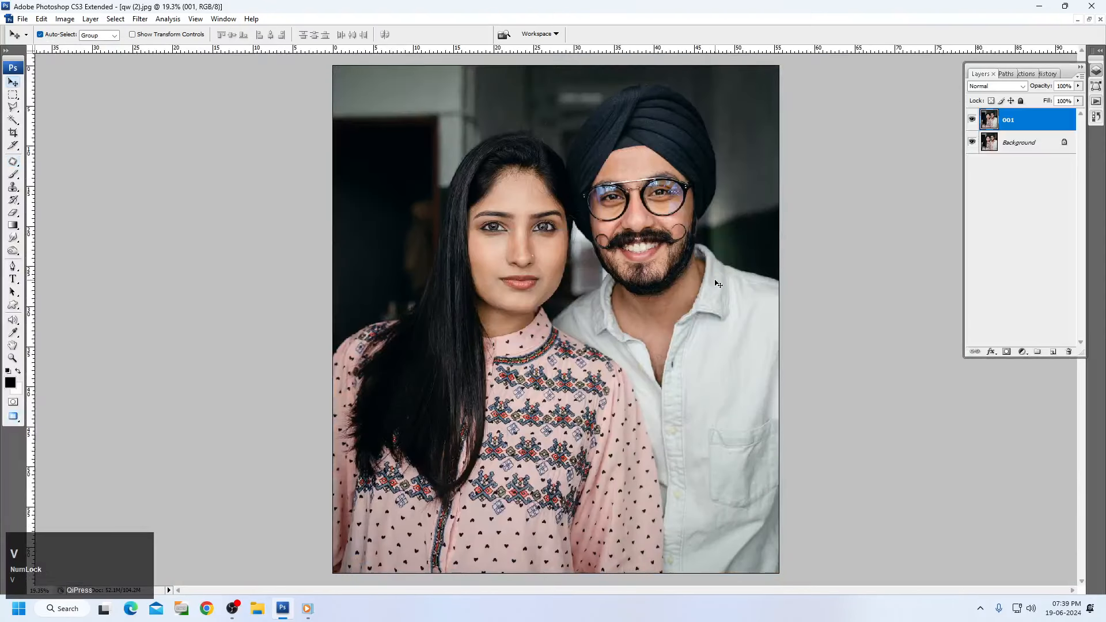
Patch the dark spot and nearby marks under the man's eye, inside the lens nearest the woman
left_click_drag(415, 173, 772, 314)
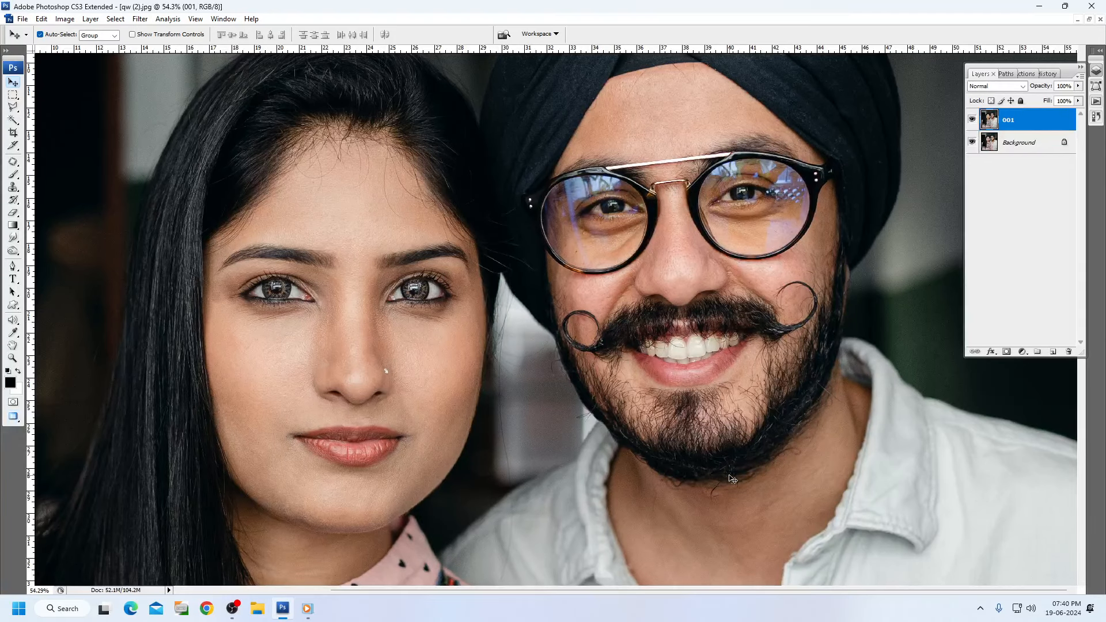
right_click(623, 243)
left_click(646, 253)
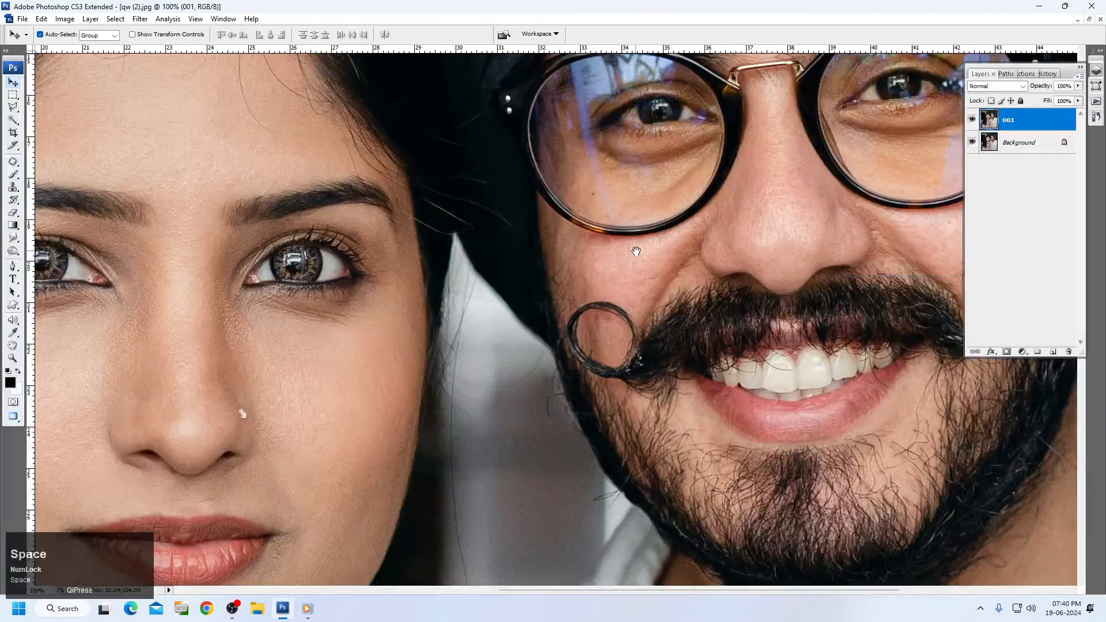
left_click(766, 337, "ctrl")
scroll(553, 320, "up", 3)
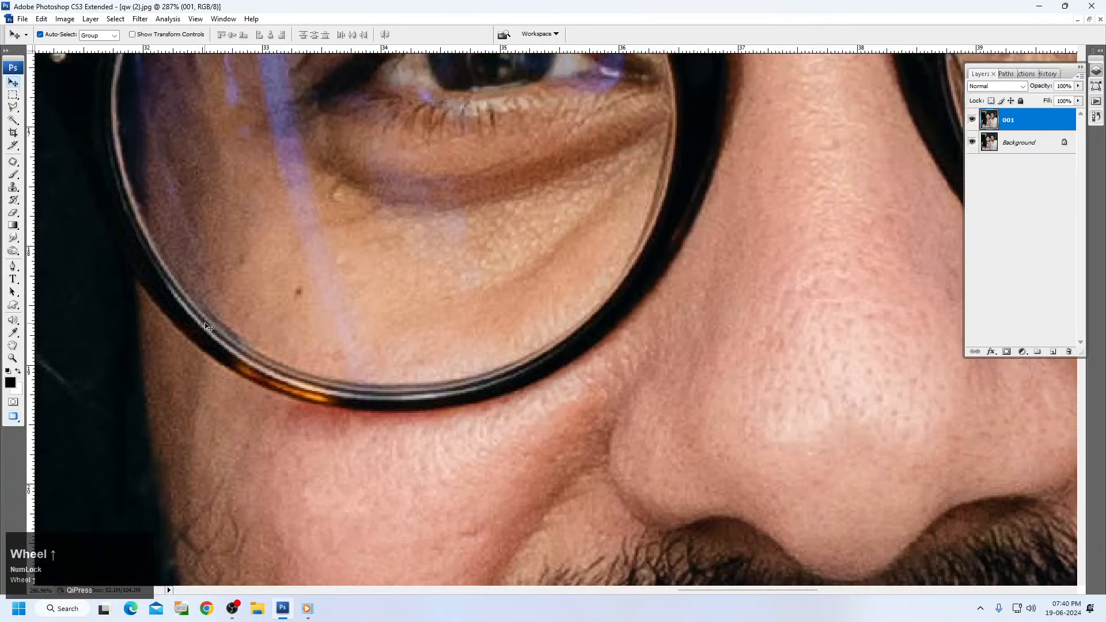
left_click(13, 162)
left_click_drag(310, 301, 265, 260)
mouse_move(251, 236)
left_mouse_down()
mouse_move(259, 244)
mouse_move(234, 262)
mouse_move(247, 238)
left_mouse_up()
left_click_drag(251, 253, 278, 296)
left_click(334, 196)
key("space")
right_click(334, 195)
left_click(348, 200)
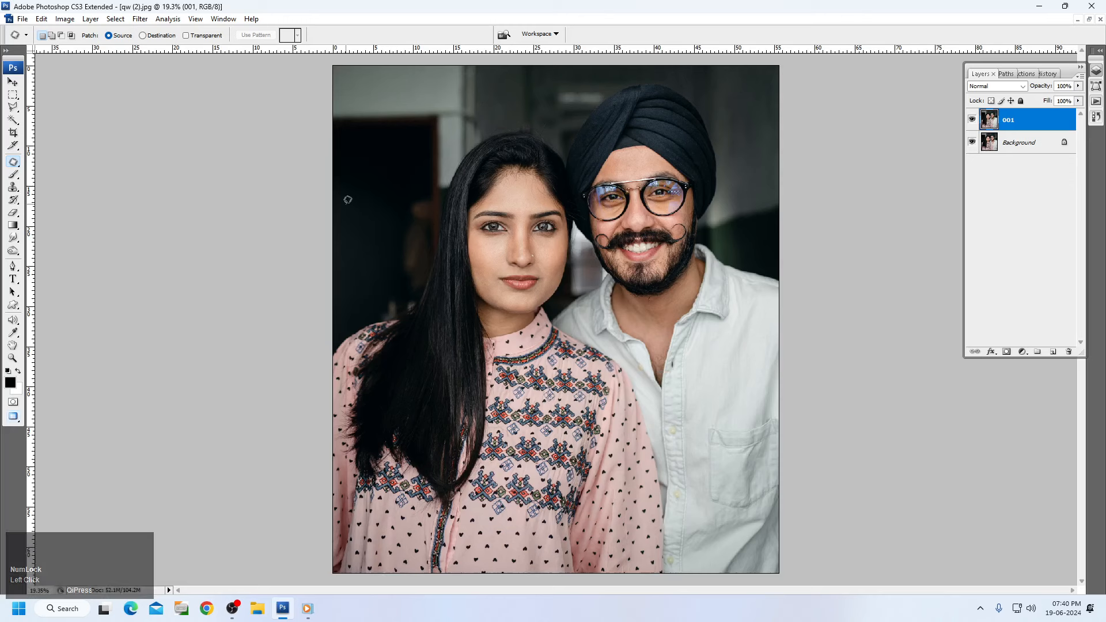
Hide and show layer 001 repeatedly to compare both retouched faces with the original
scroll(348, 200, "down", 1)
left_click(10, 81)
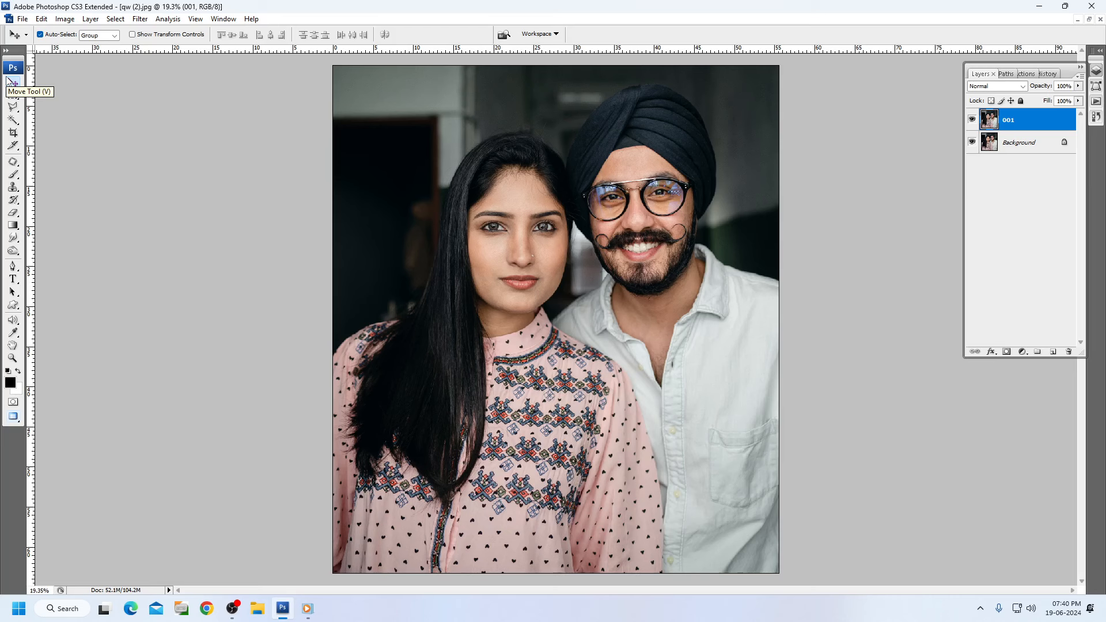
scroll(127, 135, "down", 1)
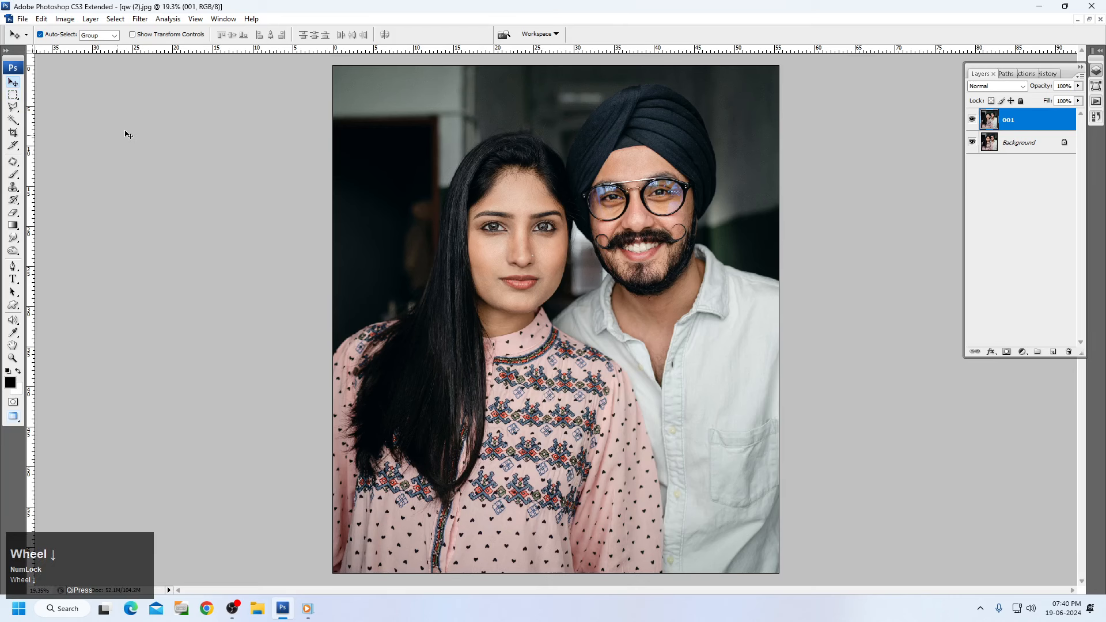
left_click_drag(483, 168, 712, 284)
right_click(482, 219)
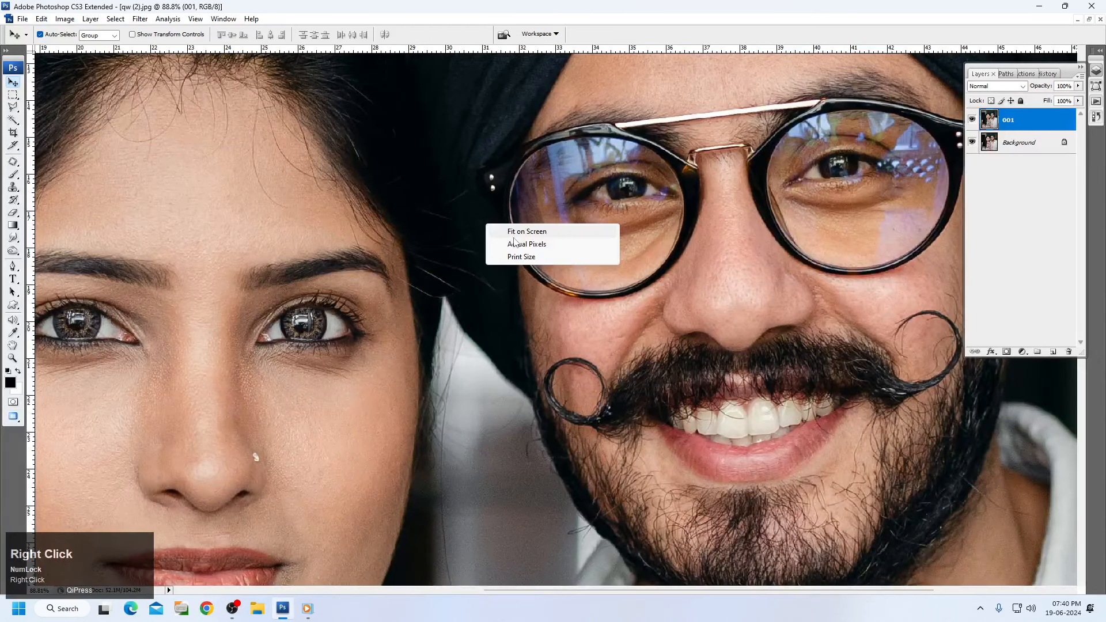
left_click(519, 240)
right_click(497, 209)
left_click(507, 214)
left_click_drag(353, 105, 779, 337)
left_click_drag(591, 300, 593, 267)
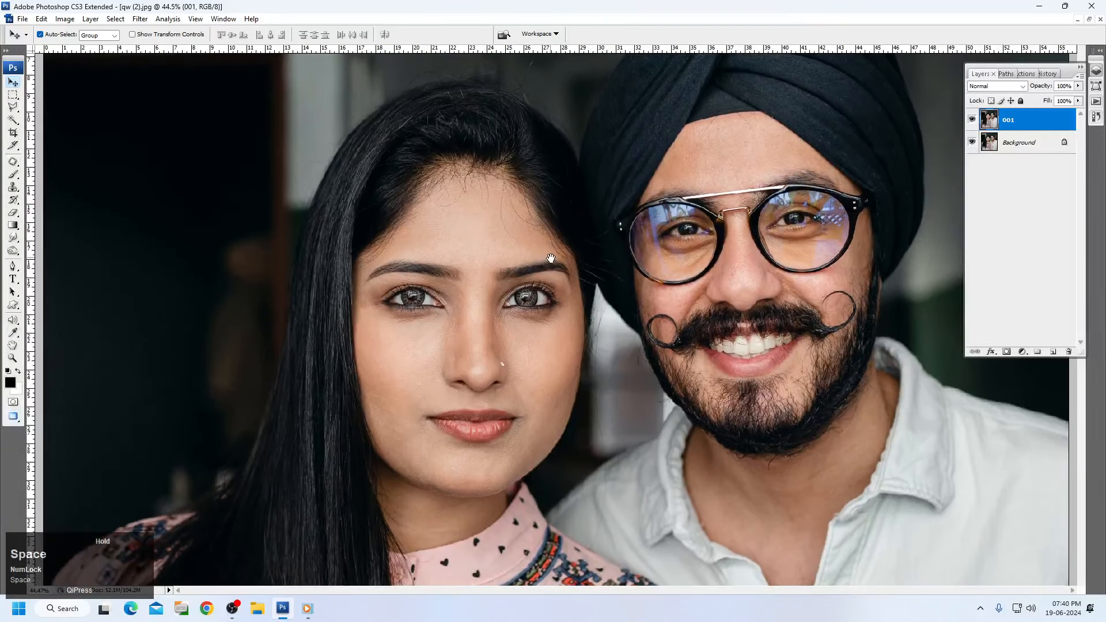
left_click(973, 120)
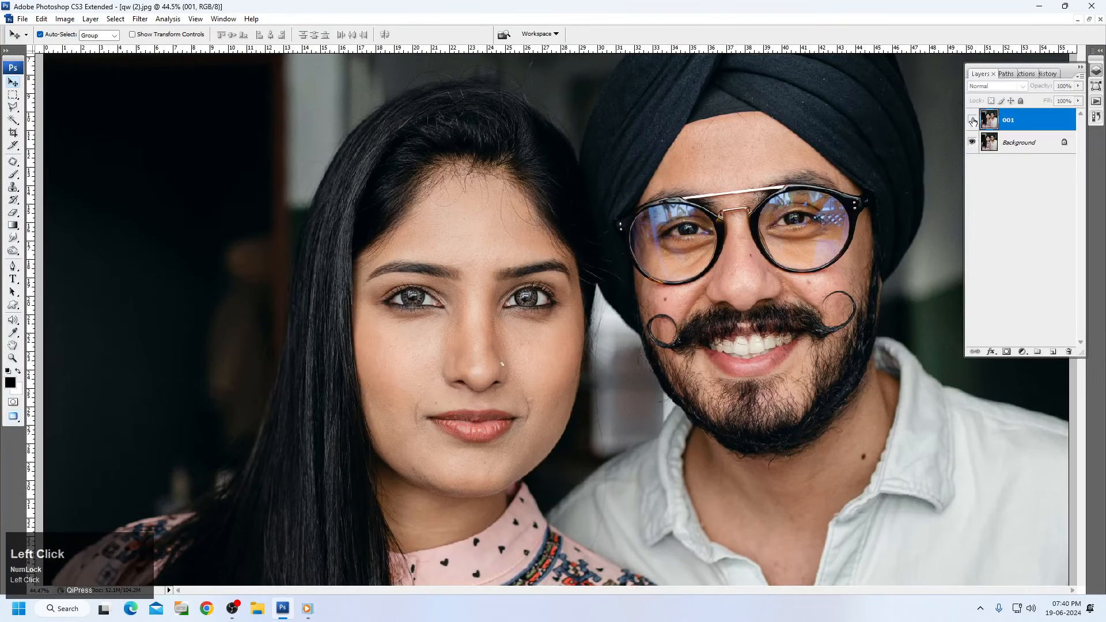
left_click(972, 119)
left_click(973, 119)
left_click(972, 120)
left_click(972, 120)
left_click(972, 120)
left_click(973, 120)
left_click(972, 120)
left_click(973, 119)
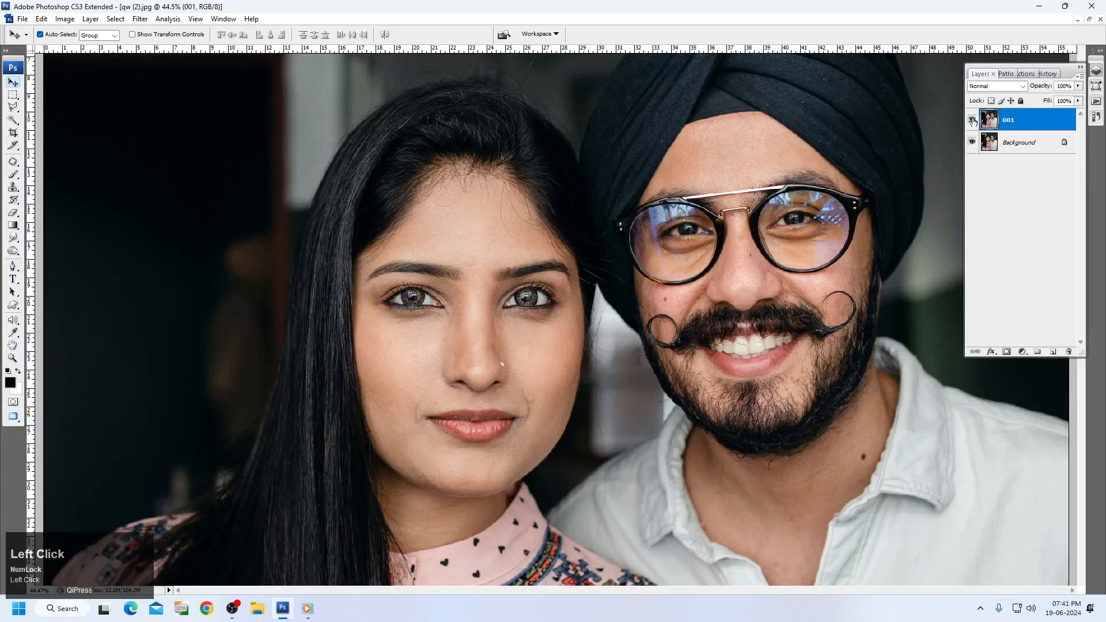
left_click(972, 120)
left_click(973, 120)
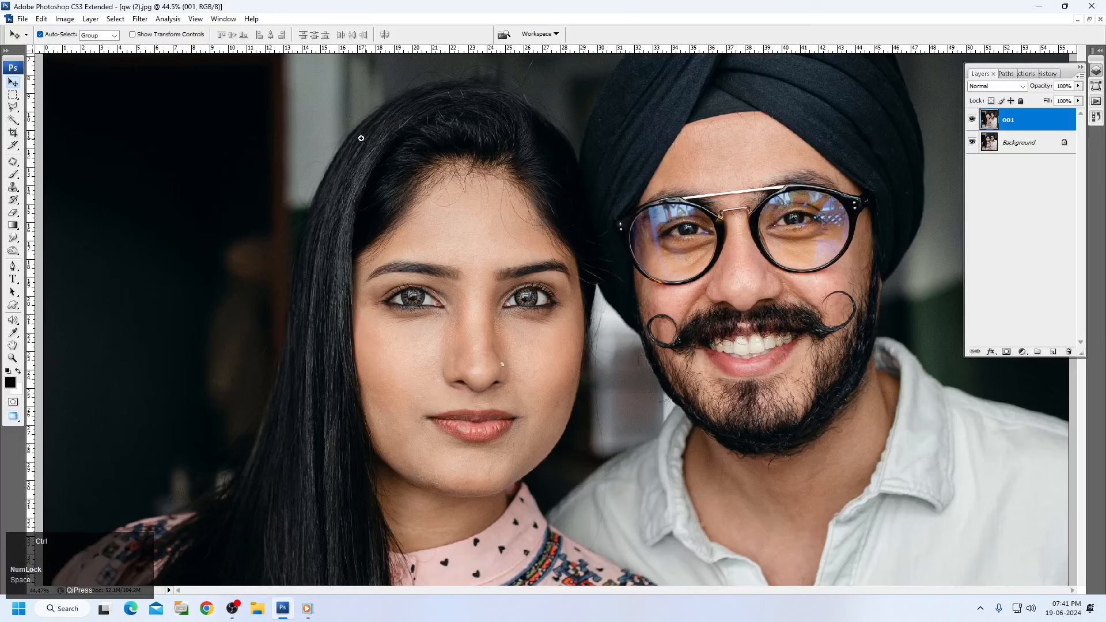
Compare the retouching before and after on a closer view and on the whole portrait using layer 001's visibility
left_click_drag(361, 136, 1073, 580)
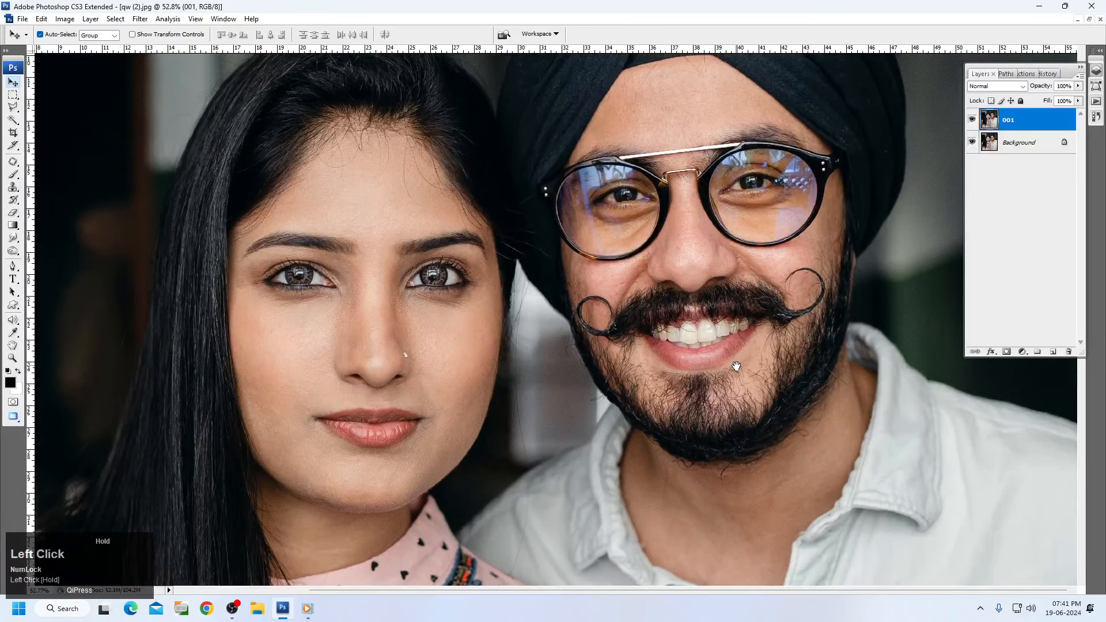
left_click(972, 120)
left_click(973, 120)
right_click(714, 244)
left_click(743, 253)
left_click(973, 120)
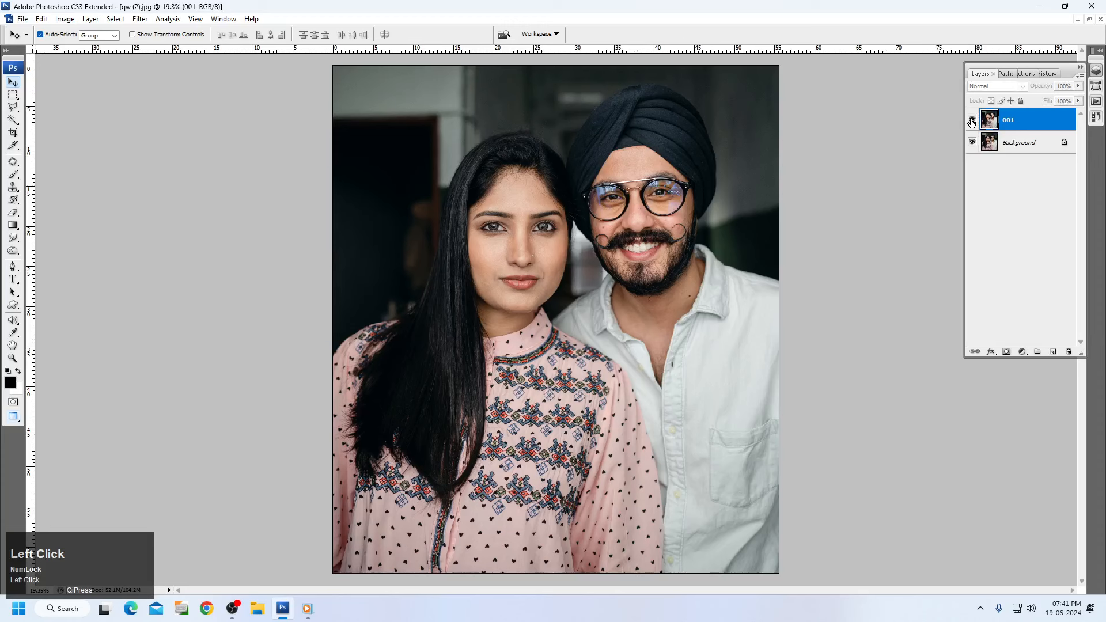
left_click(973, 120)
left_click(973, 120)
left_click(972, 120)
left_click(973, 120)
left_click(972, 120)
Apply the Portraiture filter to layer 001 with Smoothing: High, sampling the skin tone from the woman's forehead
left_click_drag(462, 143, 763, 325)
left_click(140, 19)
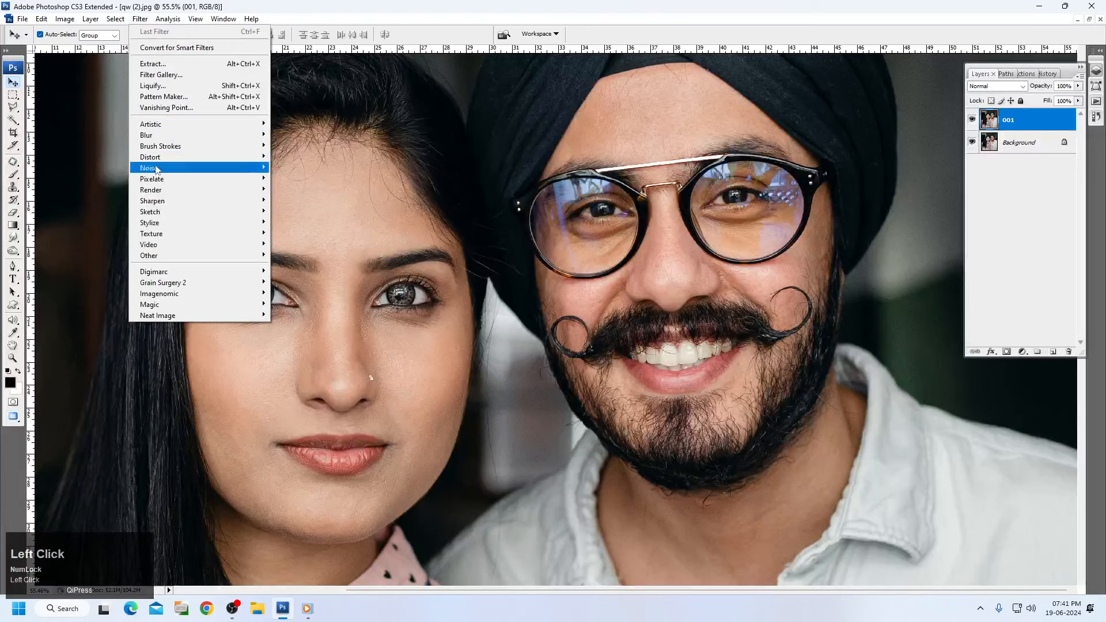
mouse_move(176, 294)
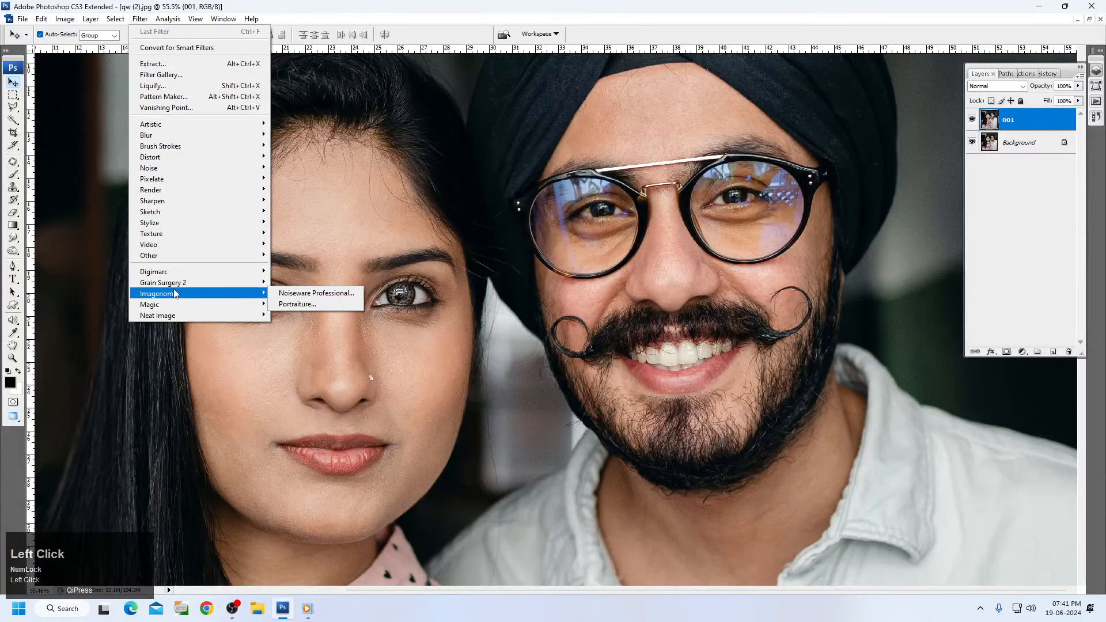
left_click(297, 303)
left_click(574, 231, "ctrl")
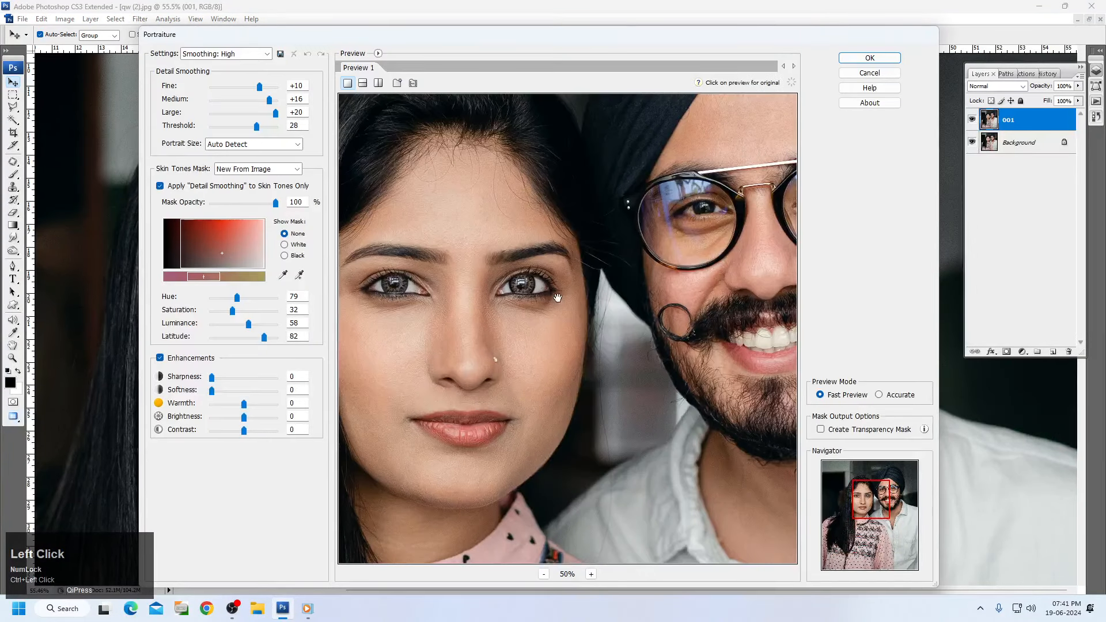
left_click(283, 276)
left_click(436, 201)
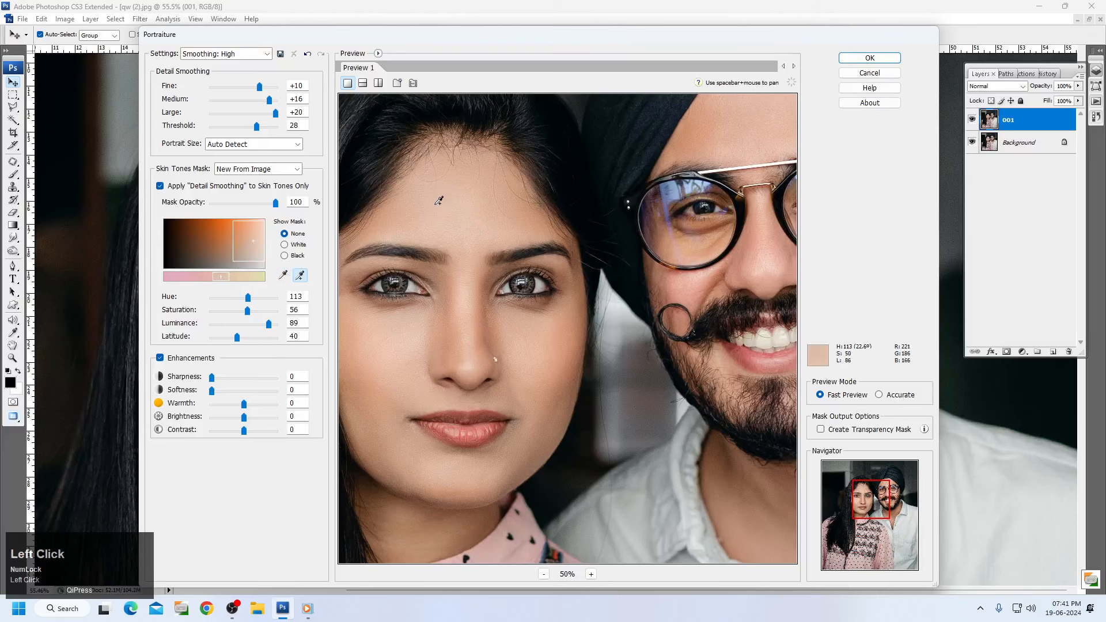
key("Return")
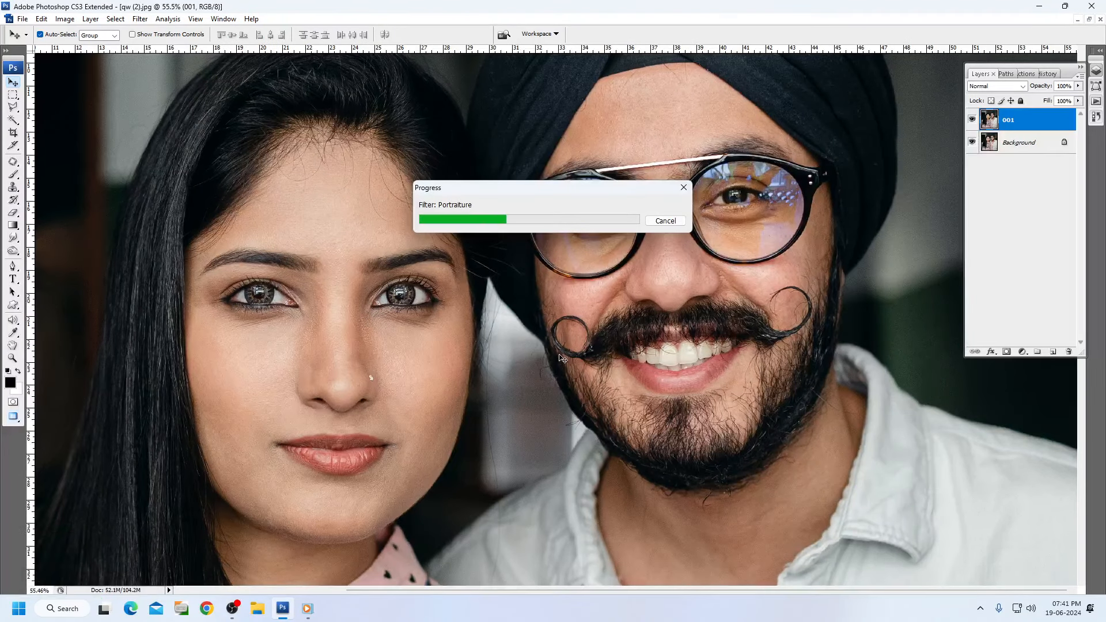
left_click(232, 613)
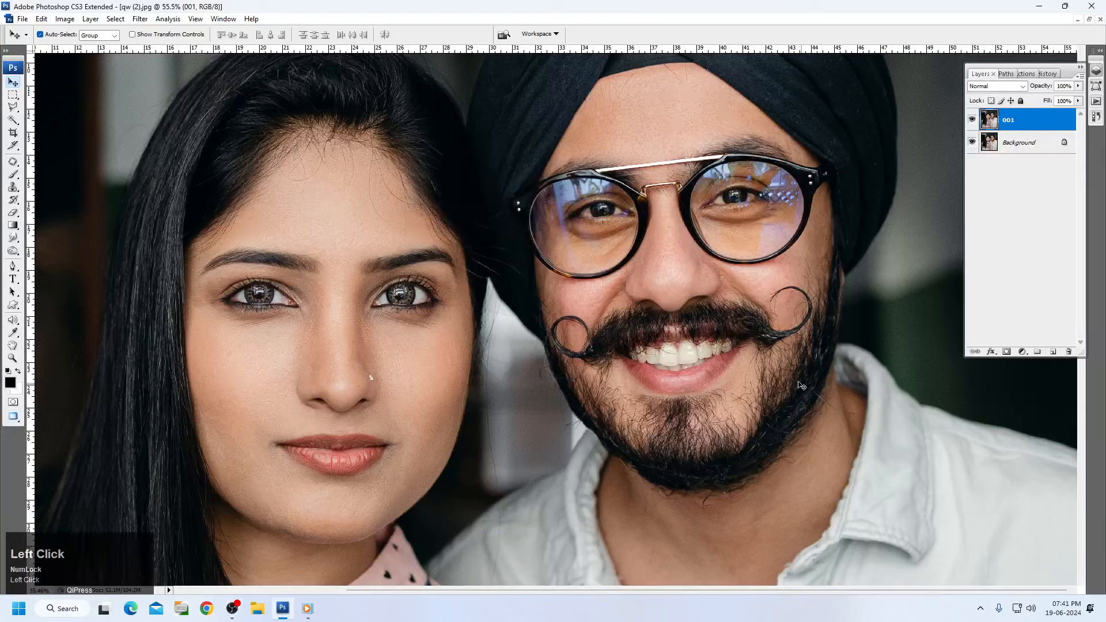
Open the Neat Image noise reduction filter on layer 001 and automatically build the device noise profile
left_click(140, 18)
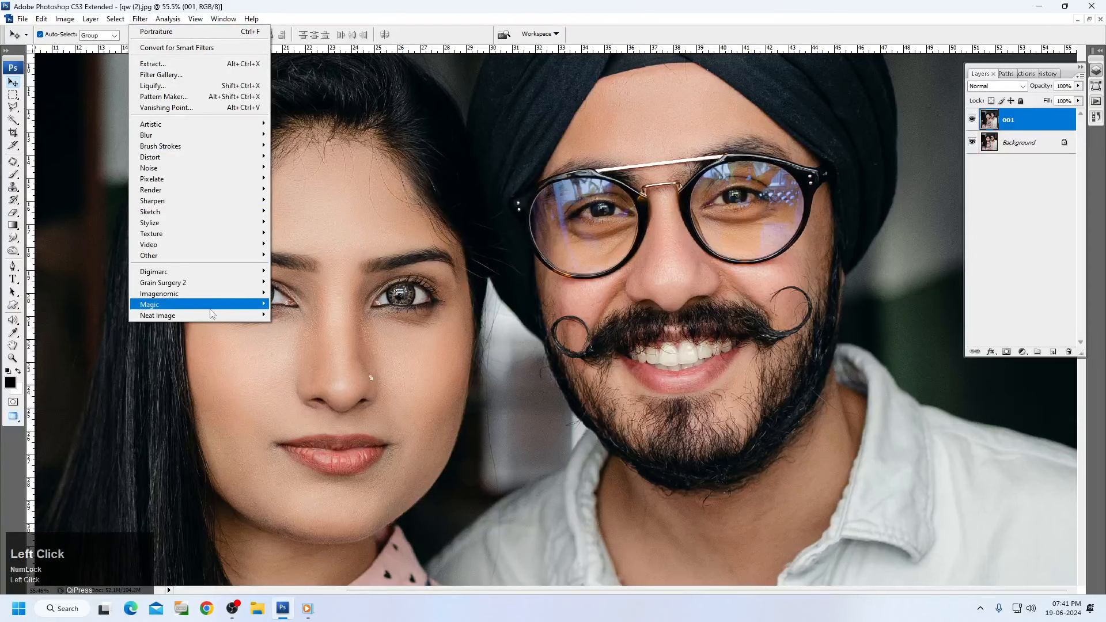
mouse_move(209, 306)
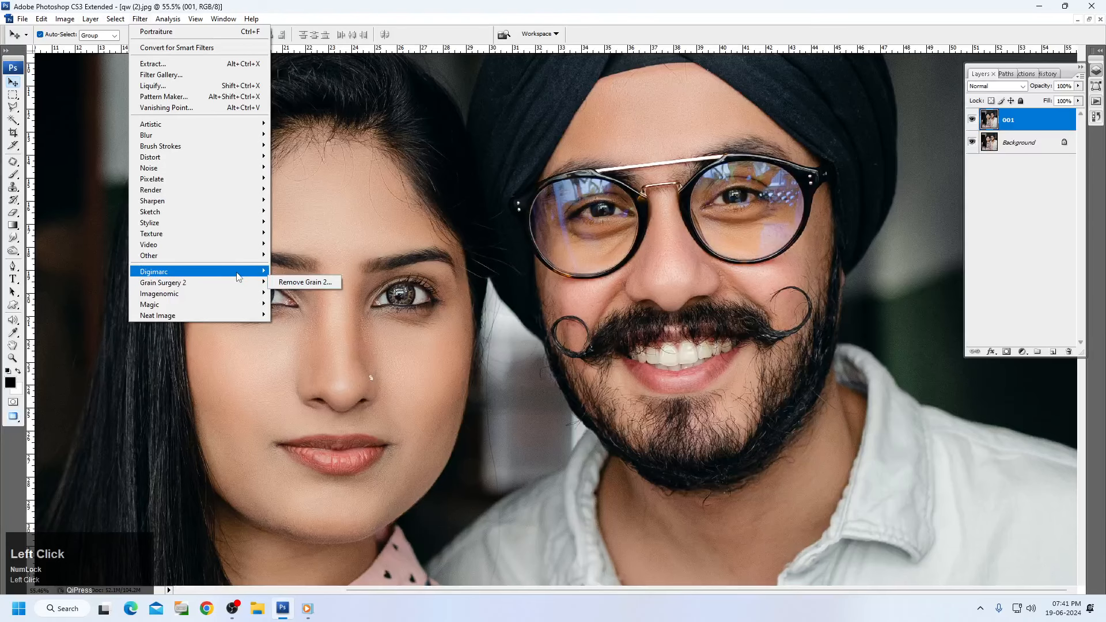
mouse_move(234, 285)
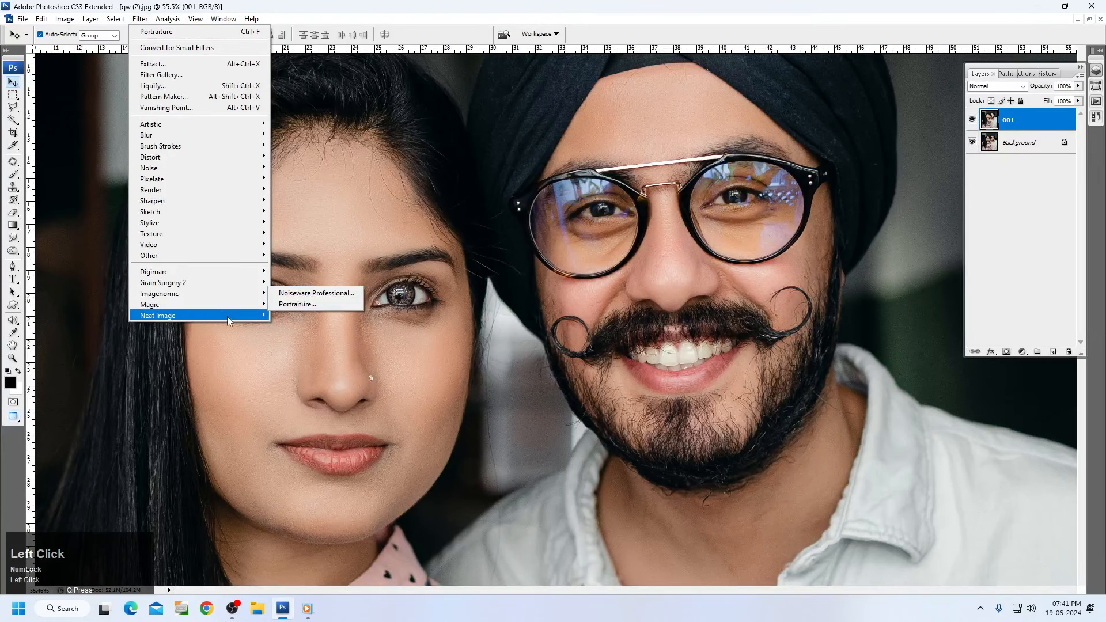
left_click(344, 296)
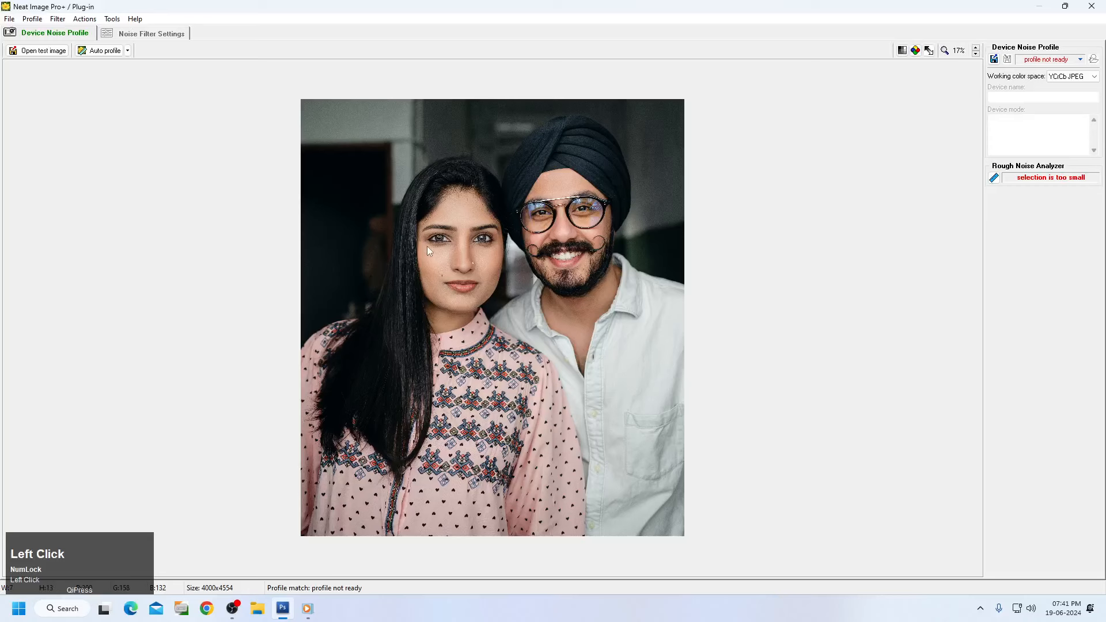
left_click(104, 50)
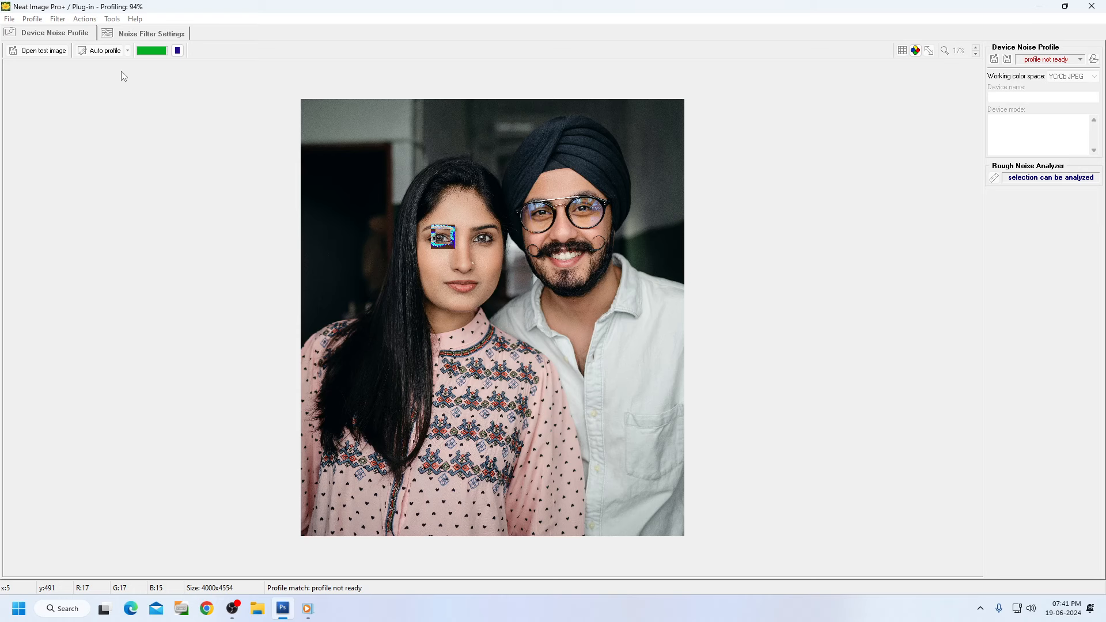
Preview the noise filter around the woman's eye, setting noise levels High +120%, Mid +10%, Low -50% and the Y noise reduction amount 80%
left_click(151, 33)
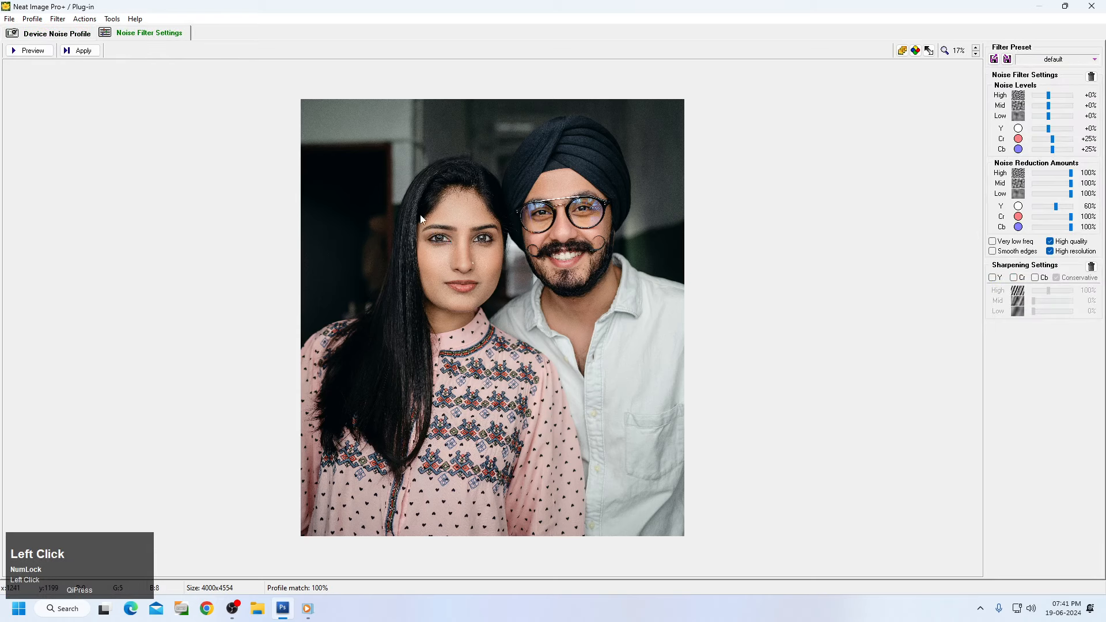
scroll(492, 274, "up", 3)
scroll(492, 278, "up", 2)
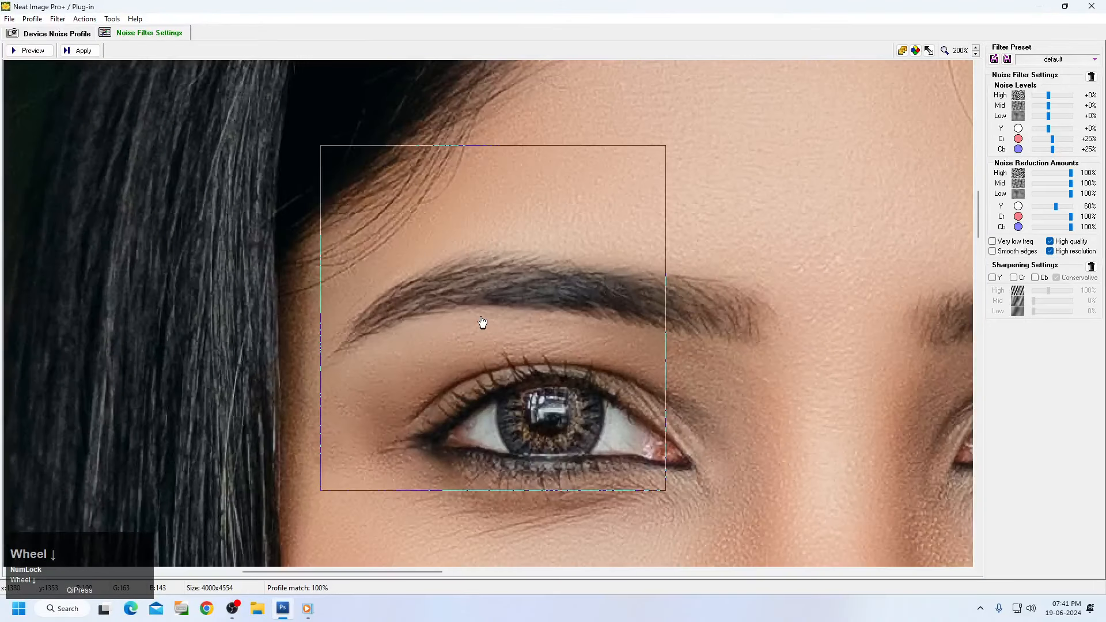
left_click(493, 342)
left_click_drag(1049, 95, 1070, 95)
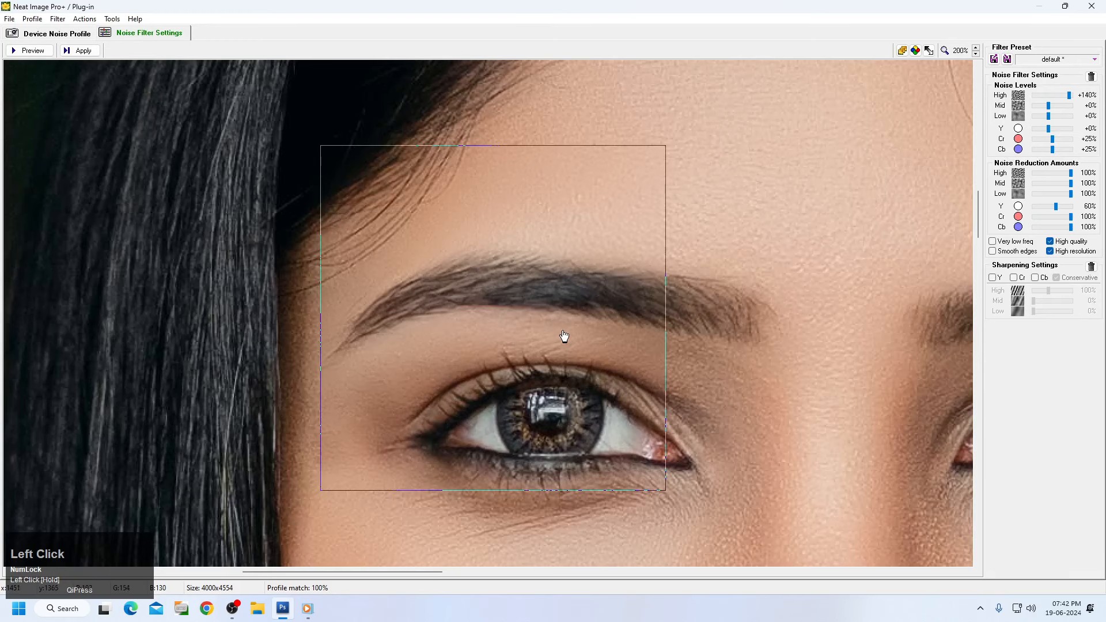
left_click_drag(1056, 206, 1062, 206)
left_click_drag(1062, 106, 1037, 117)
left_click_drag(1046, 99, 1044, 101)
left_click(1067, 206)
left_click(1061, 96)
left_click(1049, 107)
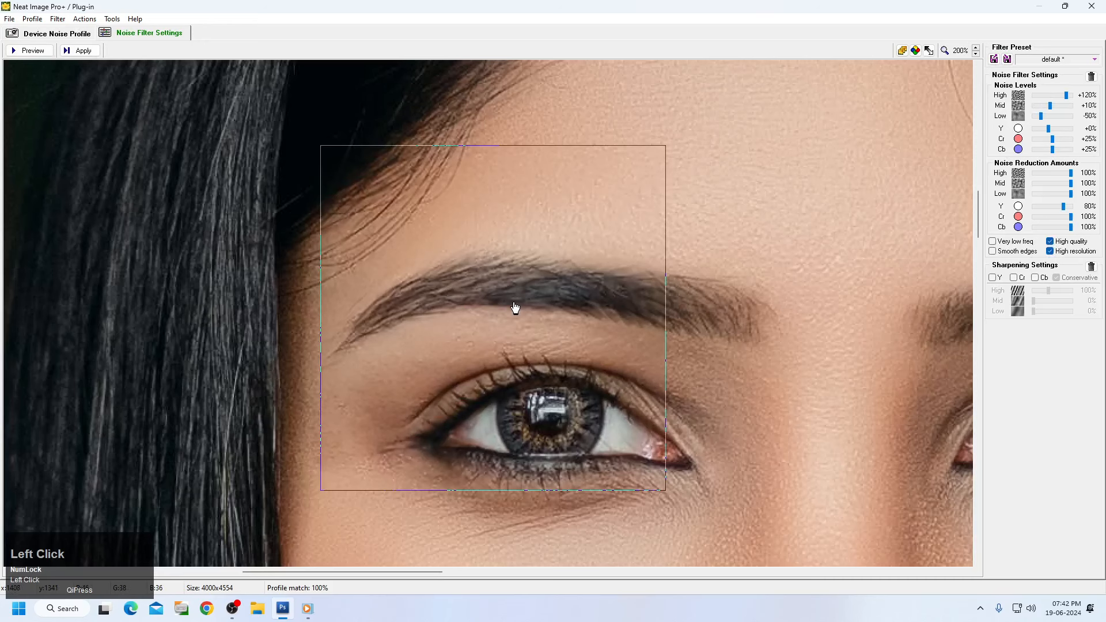